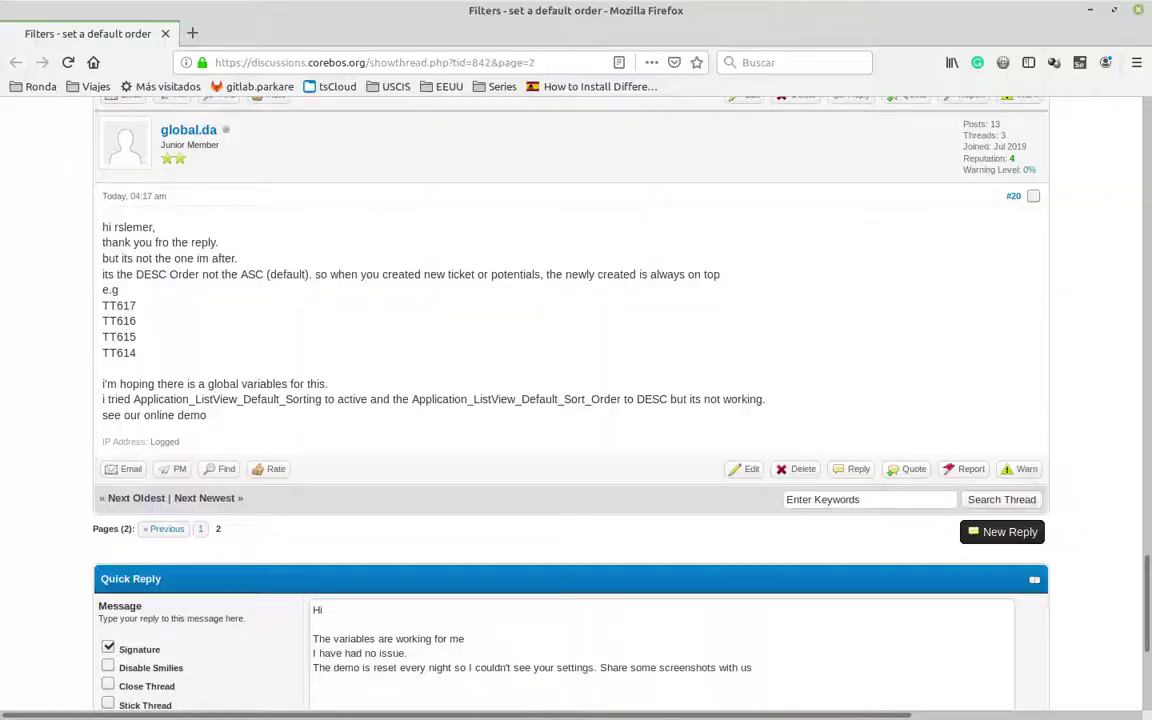
Step: Review posts #11 to #19 of the forum thread about setting a default list order and the sorting global variables
scroll(385, 370, "up", 20)
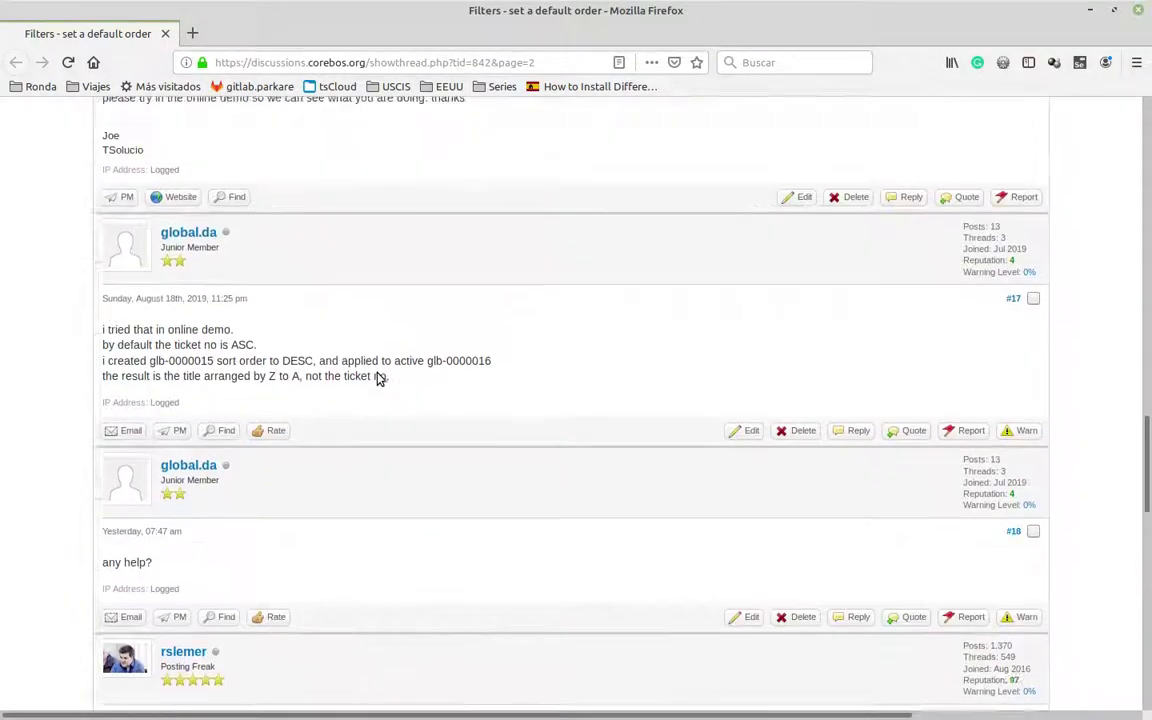
scroll(378, 378, "up", 15)
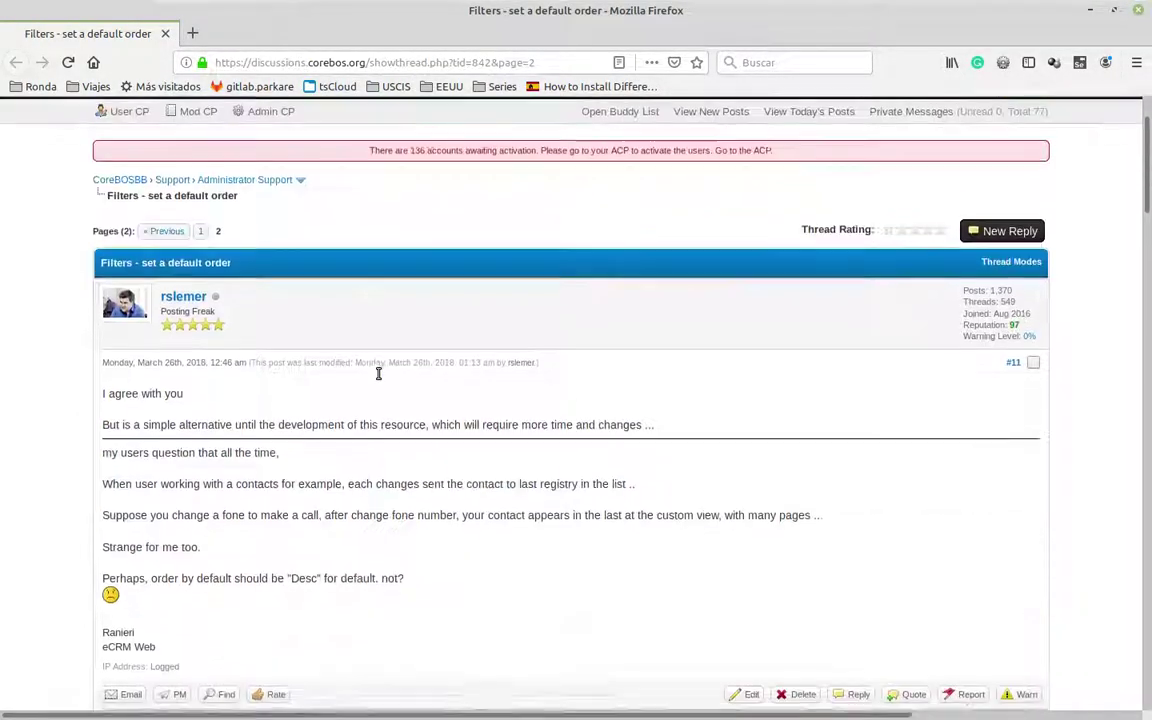
scroll(285, 374, "down", 4)
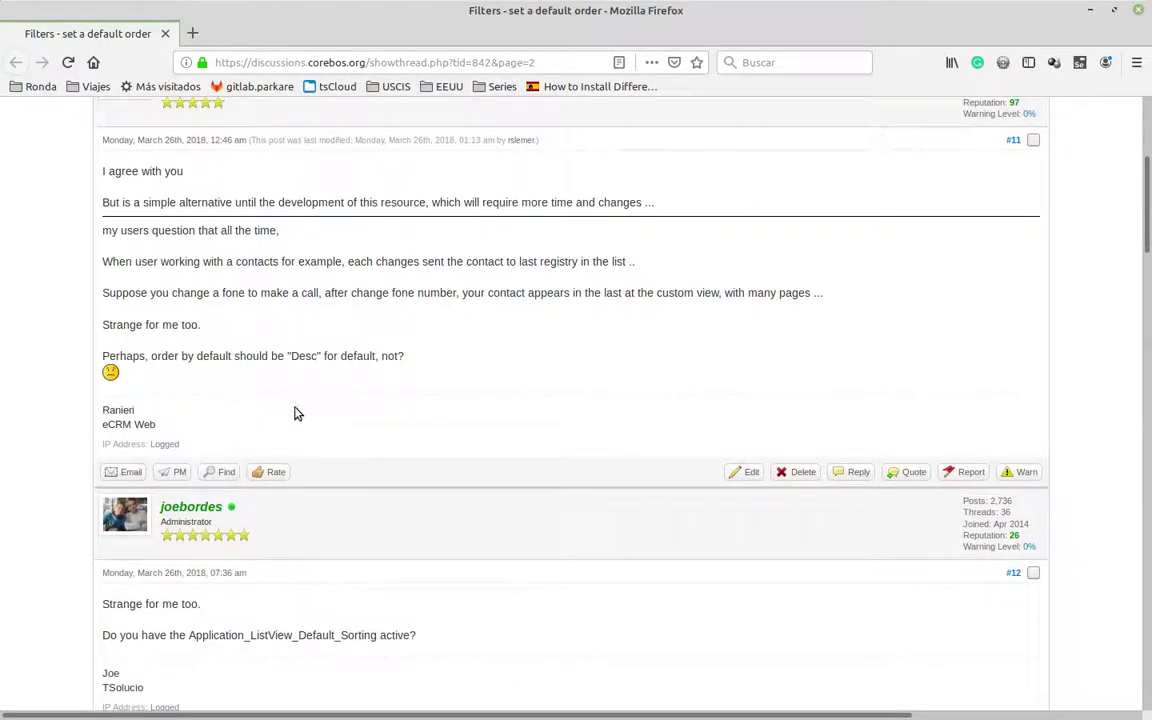
double_click(301, 356)
scroll(298, 417, "down", 12)
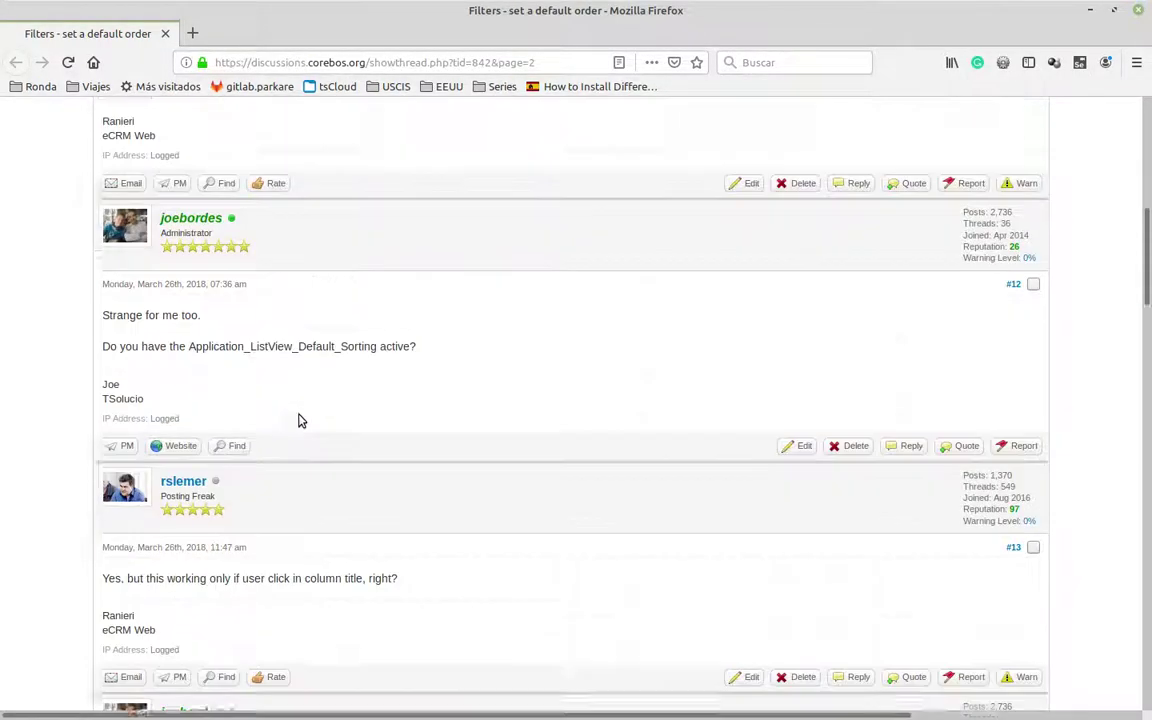
scroll(298, 420, "down", 8)
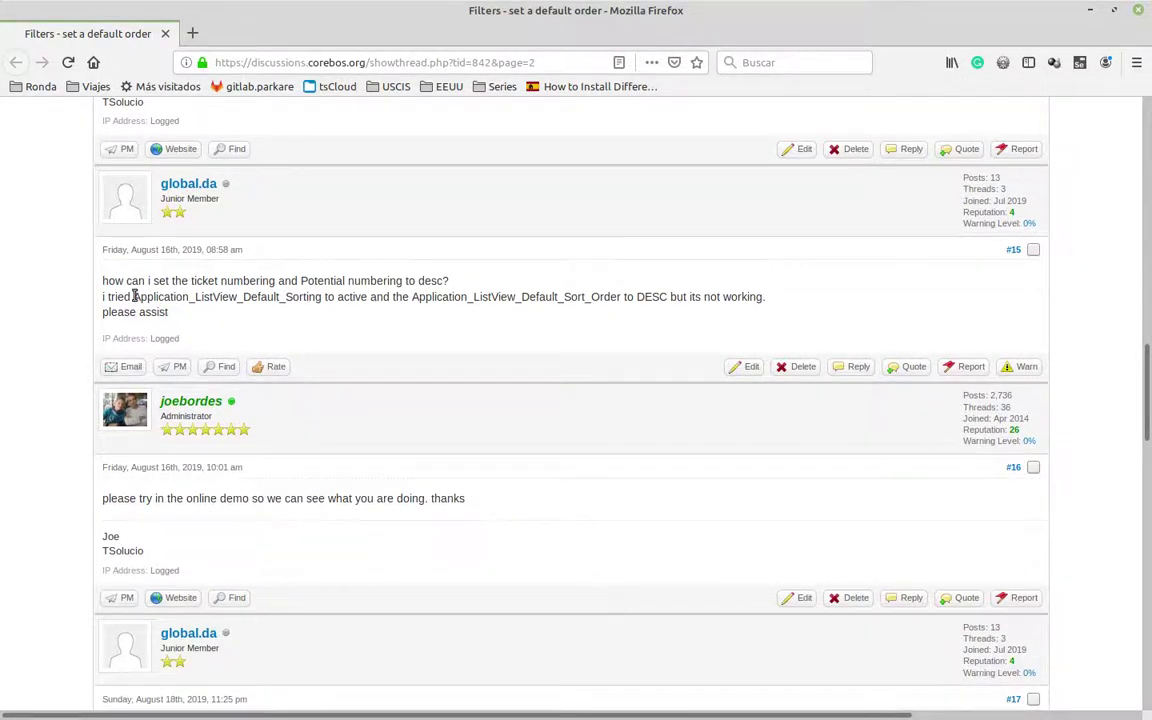
left_click_drag(472, 297, 640, 297)
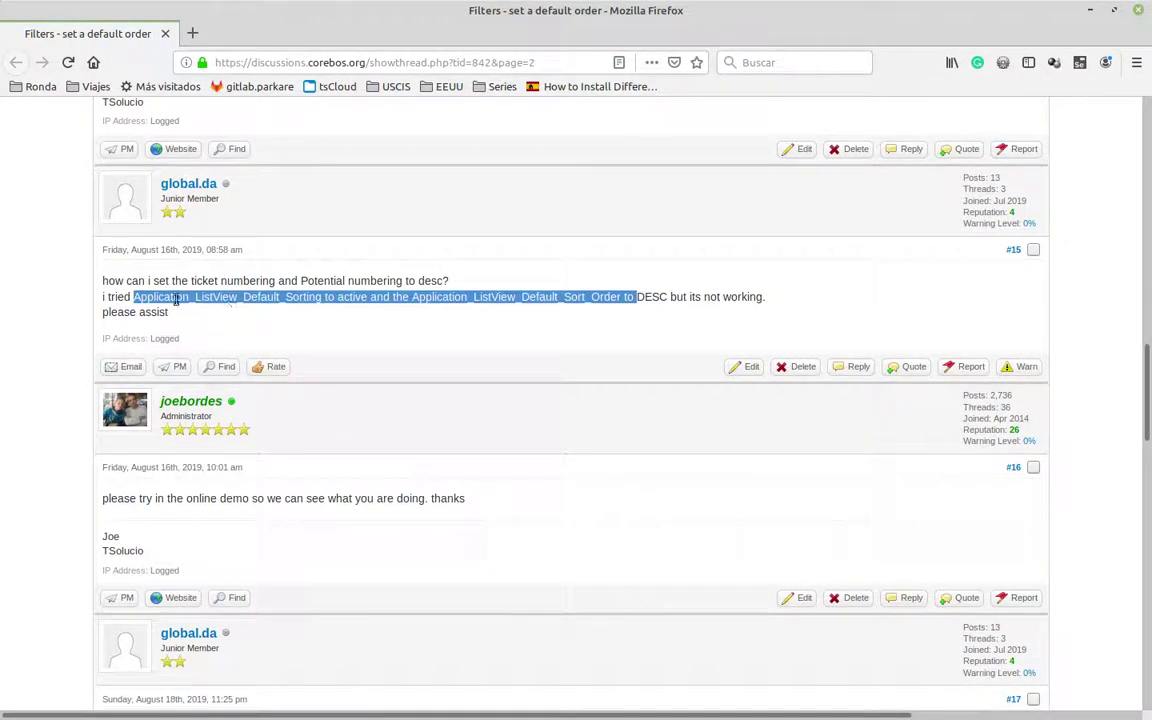
left_click(483, 301)
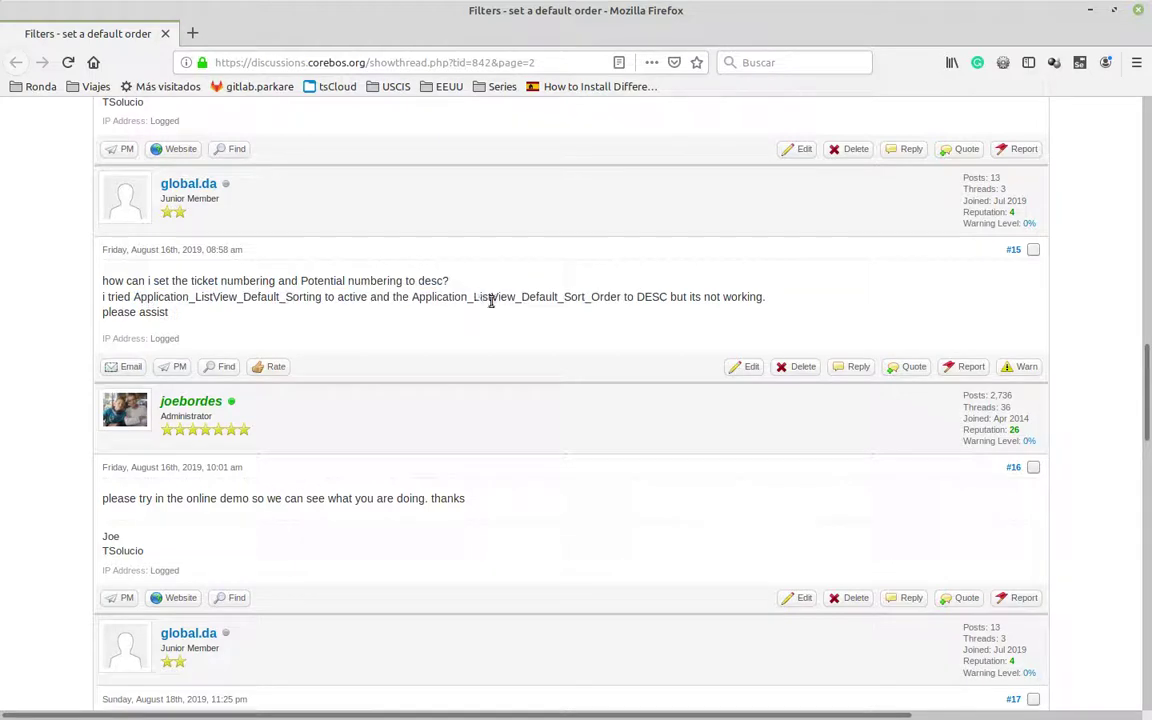
double_click(510, 298)
scroll(497, 332, "down", 4)
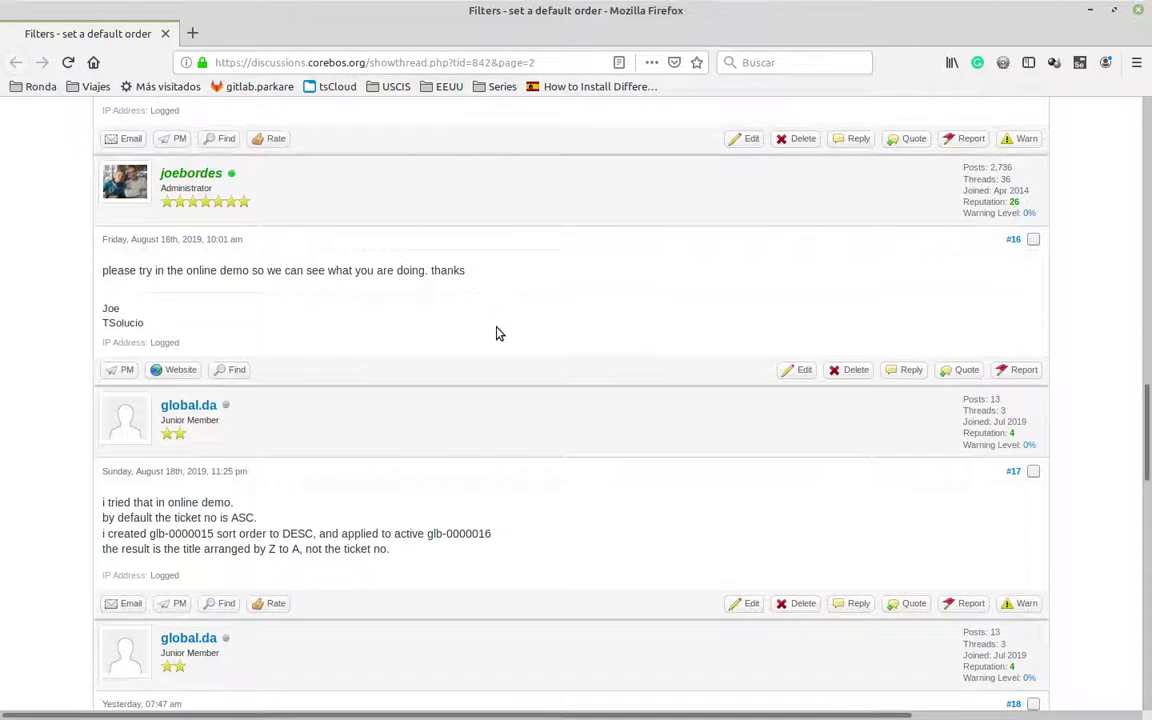
scroll(497, 332, "up", 4)
scroll(497, 333, "down", 5)
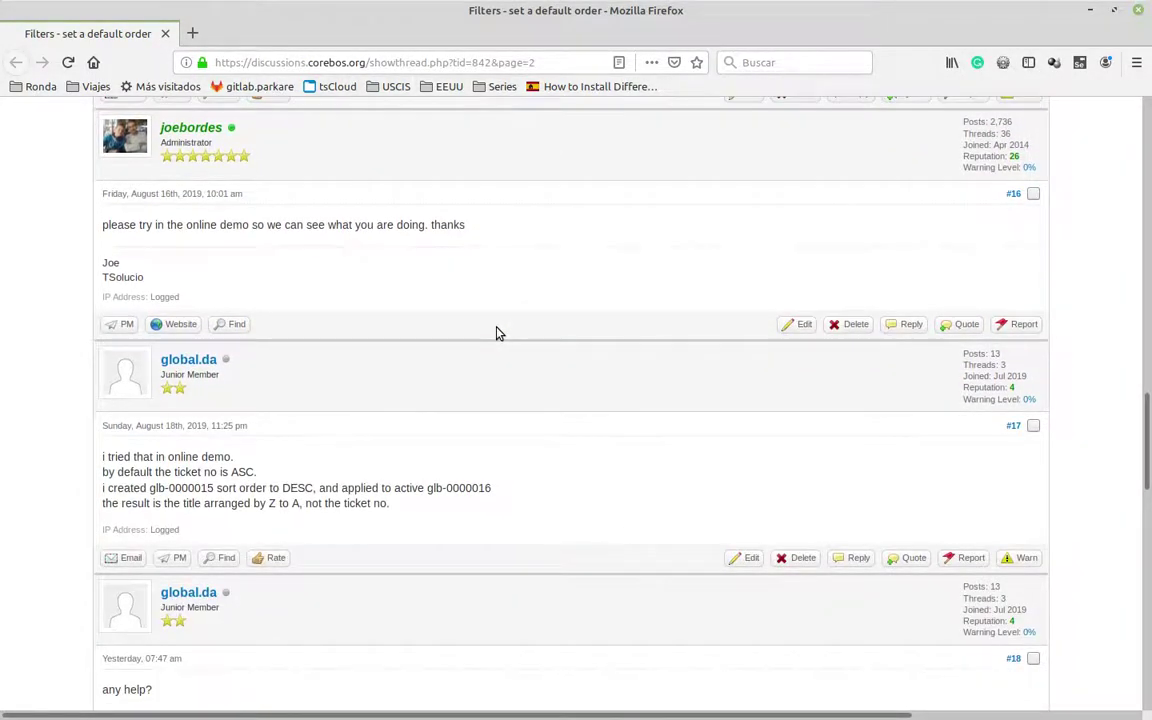
scroll(497, 333, "down", 14)
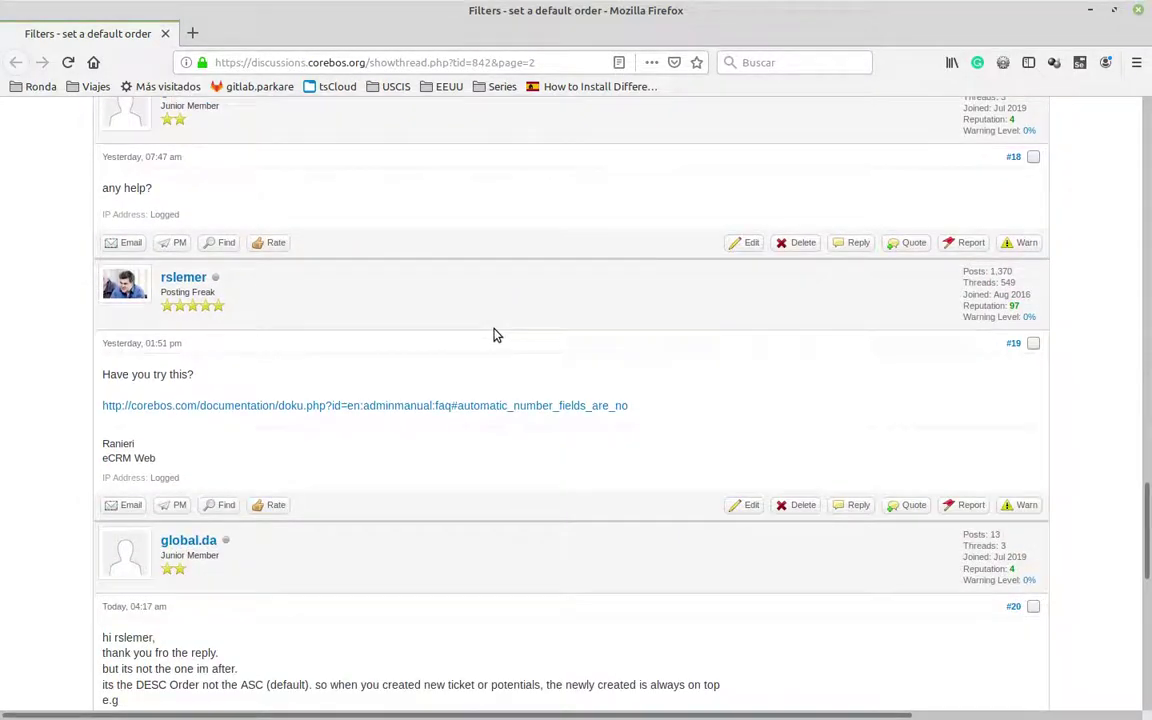
Step: Examine post #20, focusing on the Application_ListView_Default_Sort_Order variable, the drafted quick reply and the thread's address
scroll(497, 333, "down", 3)
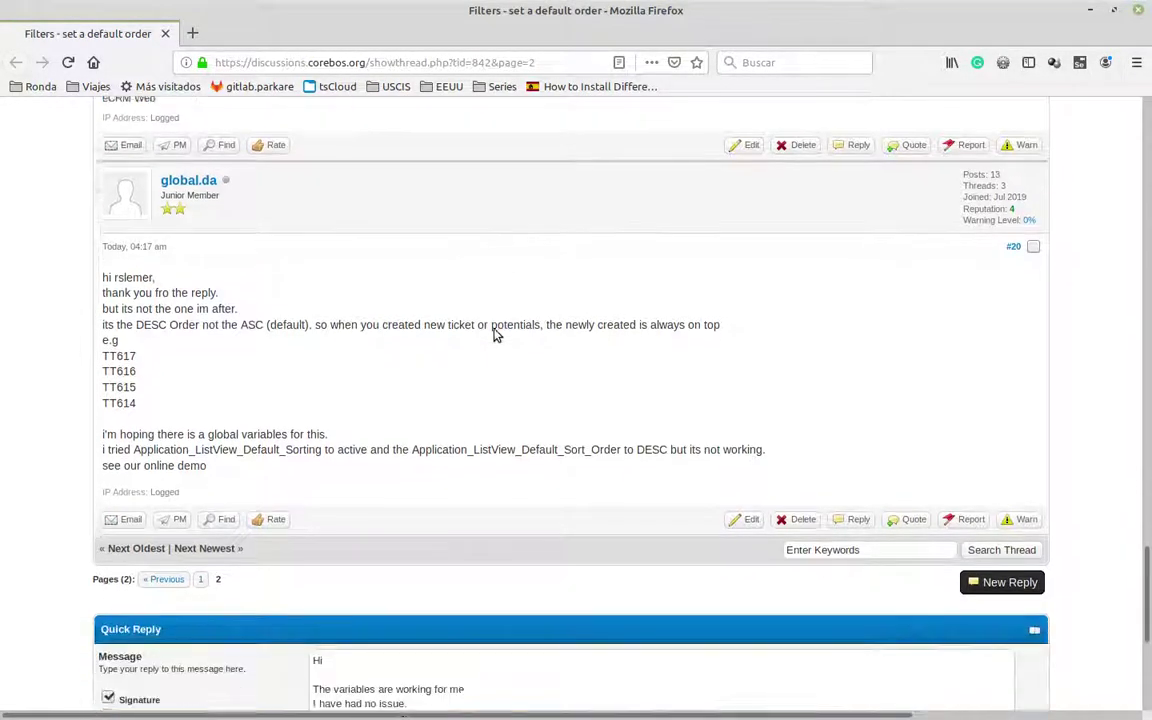
left_click_drag(412, 399, 620, 400)
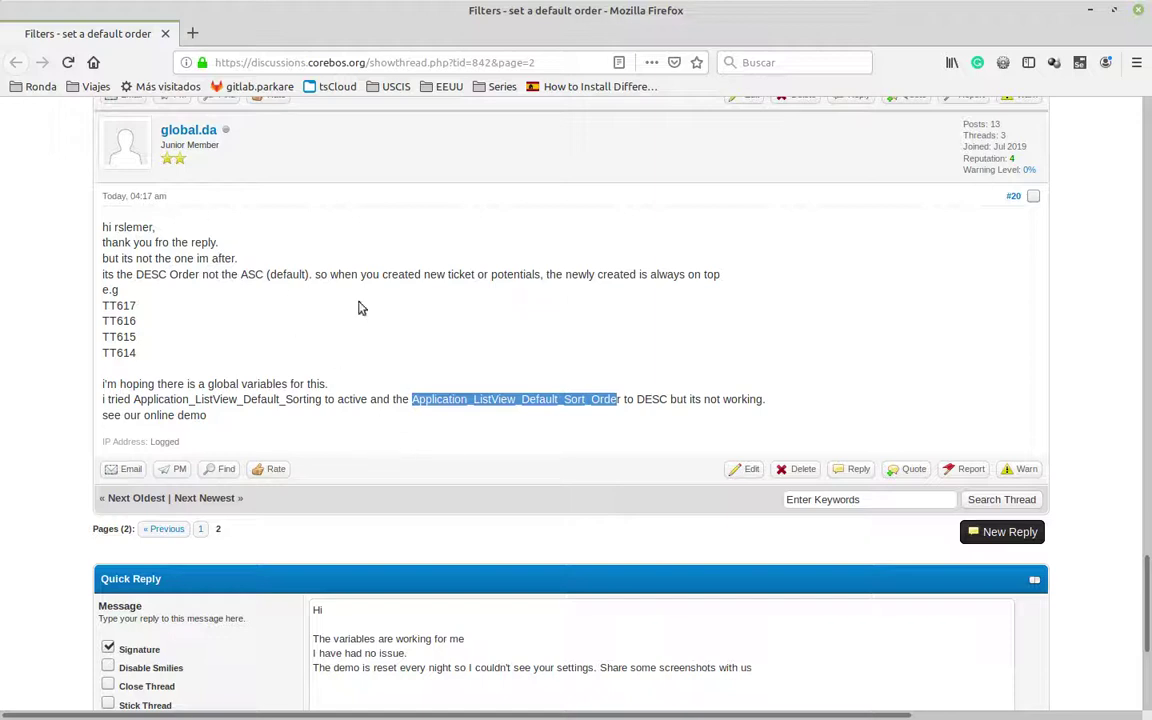
scroll(605, 320, "down", 3)
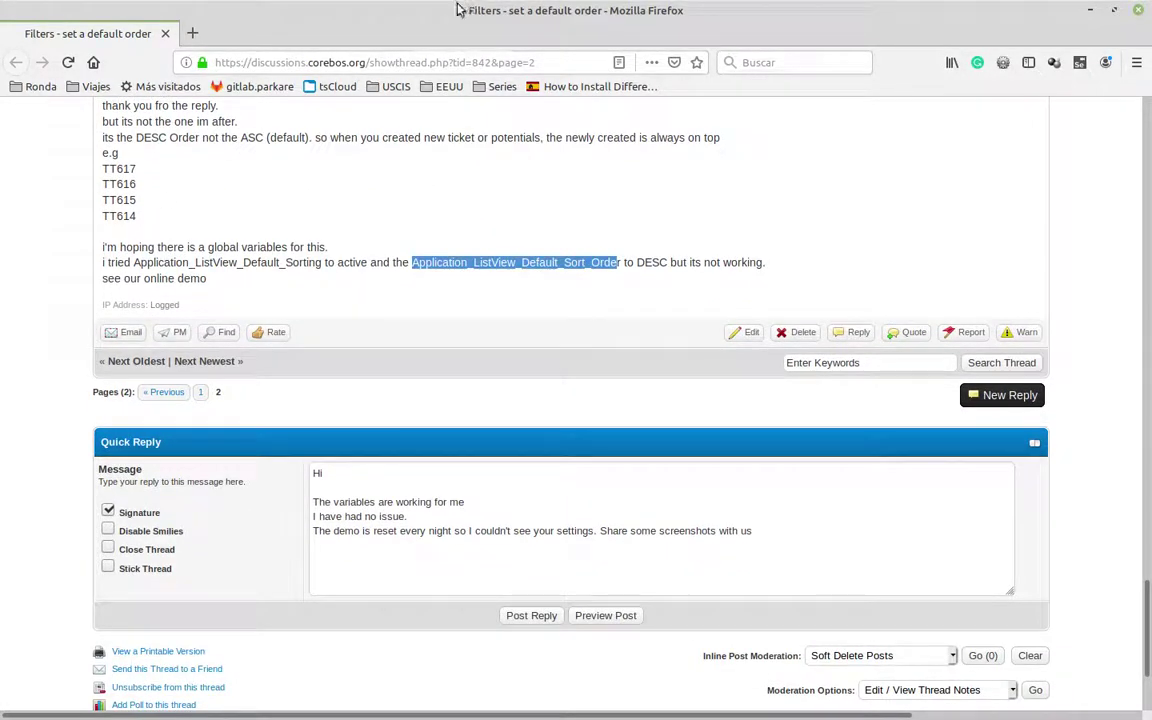
left_click_drag(229, 62, 690, 69)
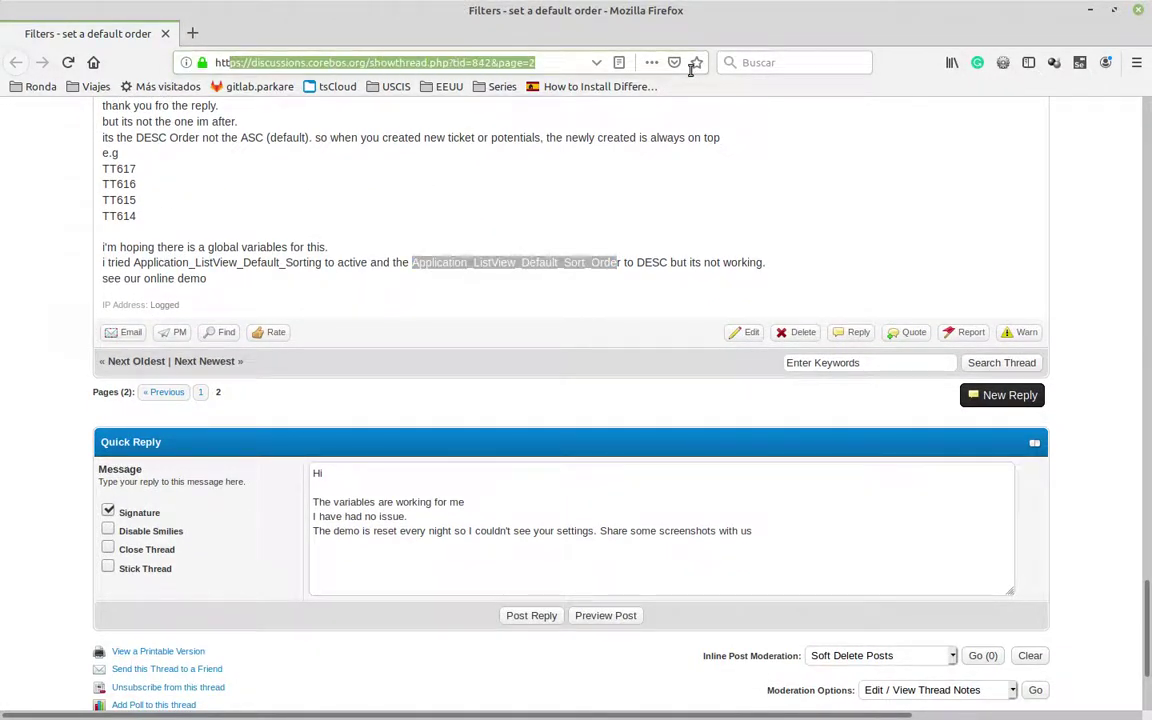
left_click(632, 293)
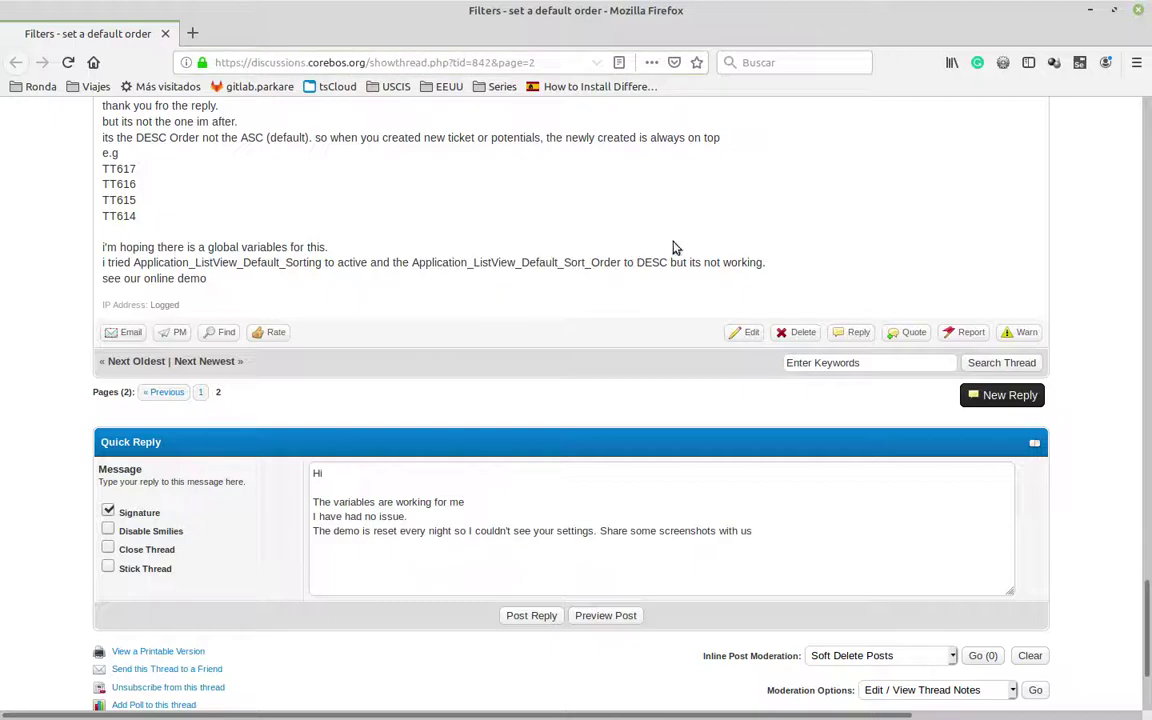
Step: Switch to coreBOS and open the Global Variables list to show the defined variables
left_click(1088, 12)
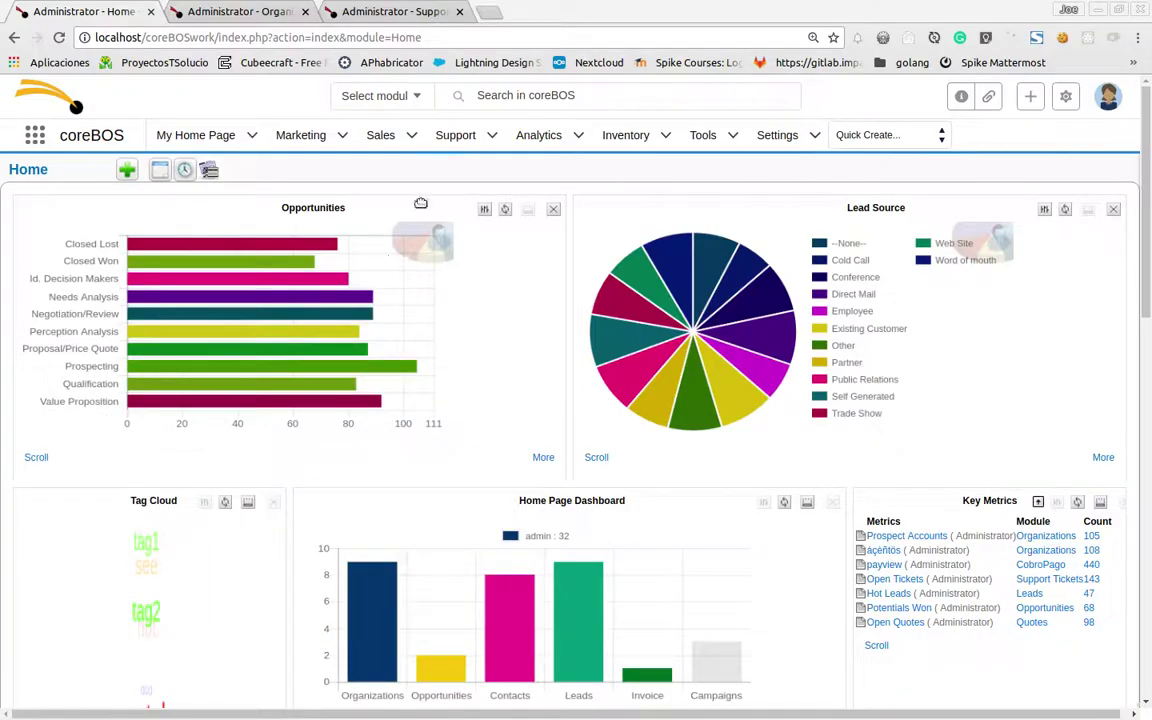
mouse_move(703, 134)
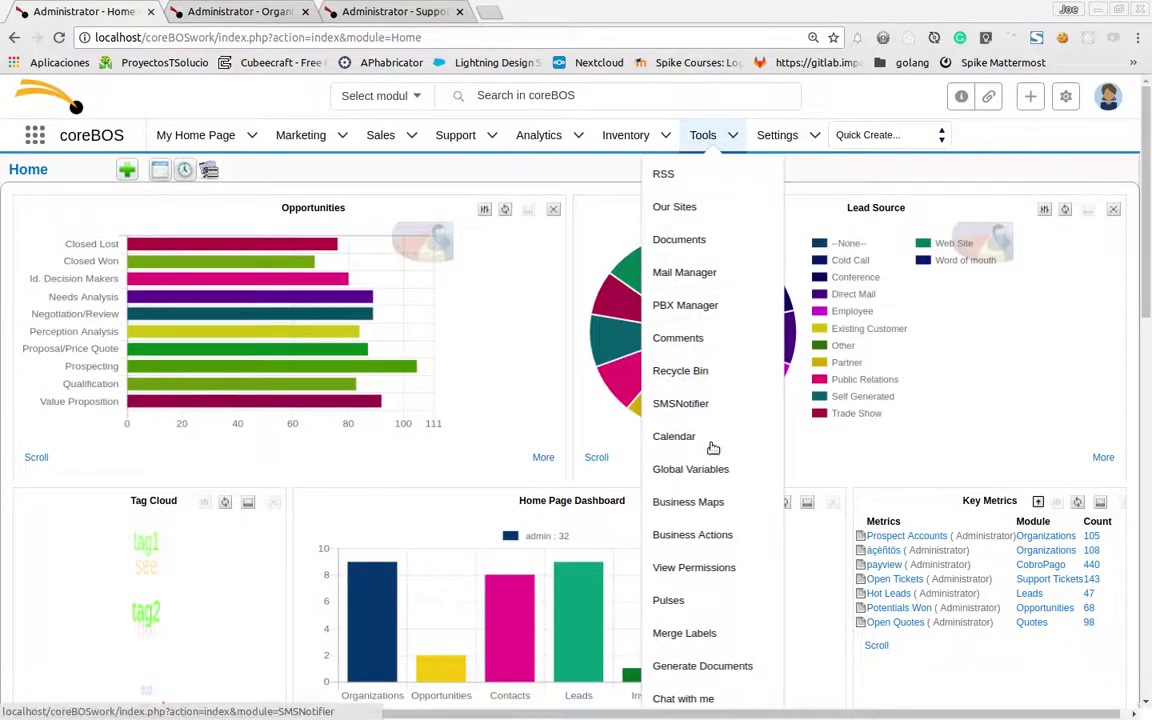
left_click(705, 479)
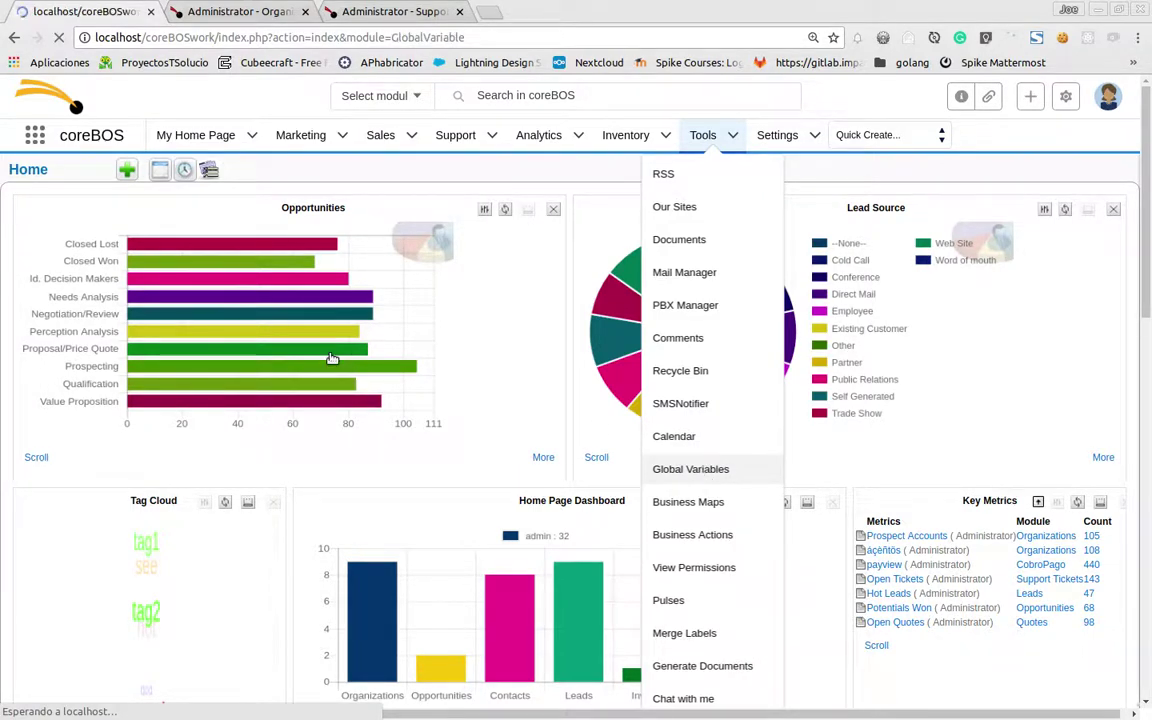
scroll(199, 320, "down", 4)
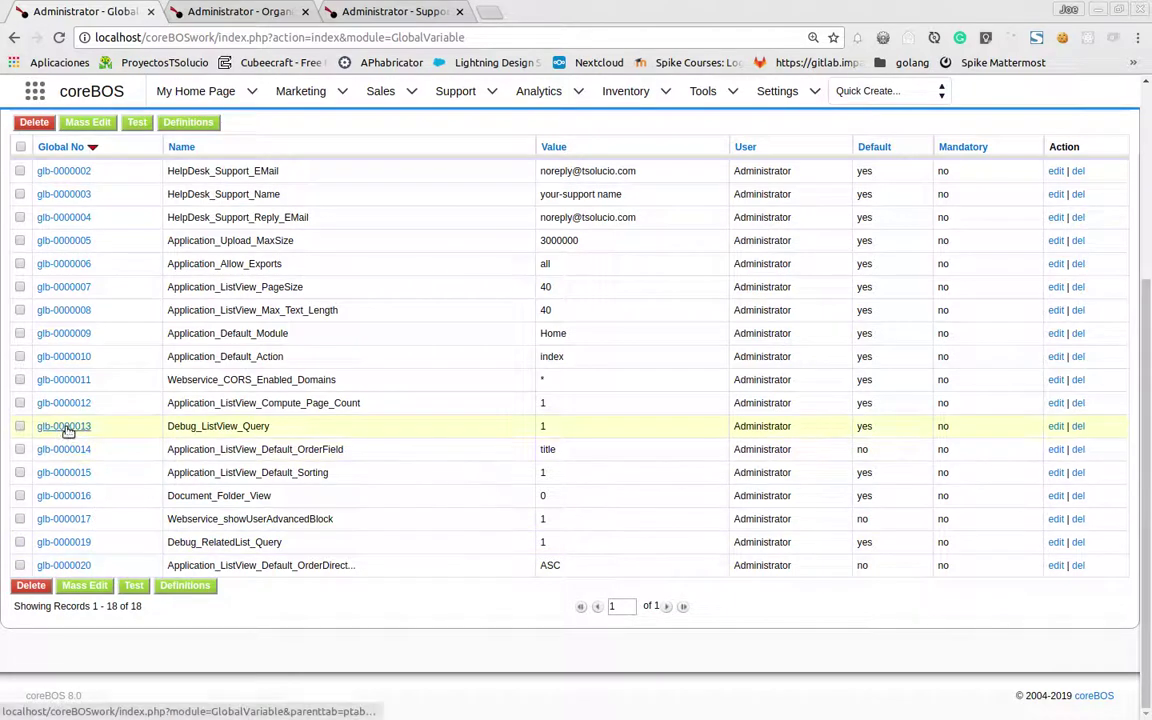
Step: Examine the Debug_ListView_Query, Debug_RelatedList_Query and Application_ListView_Default_Sorting entries in the Global Variables list
middle_click(70, 426)
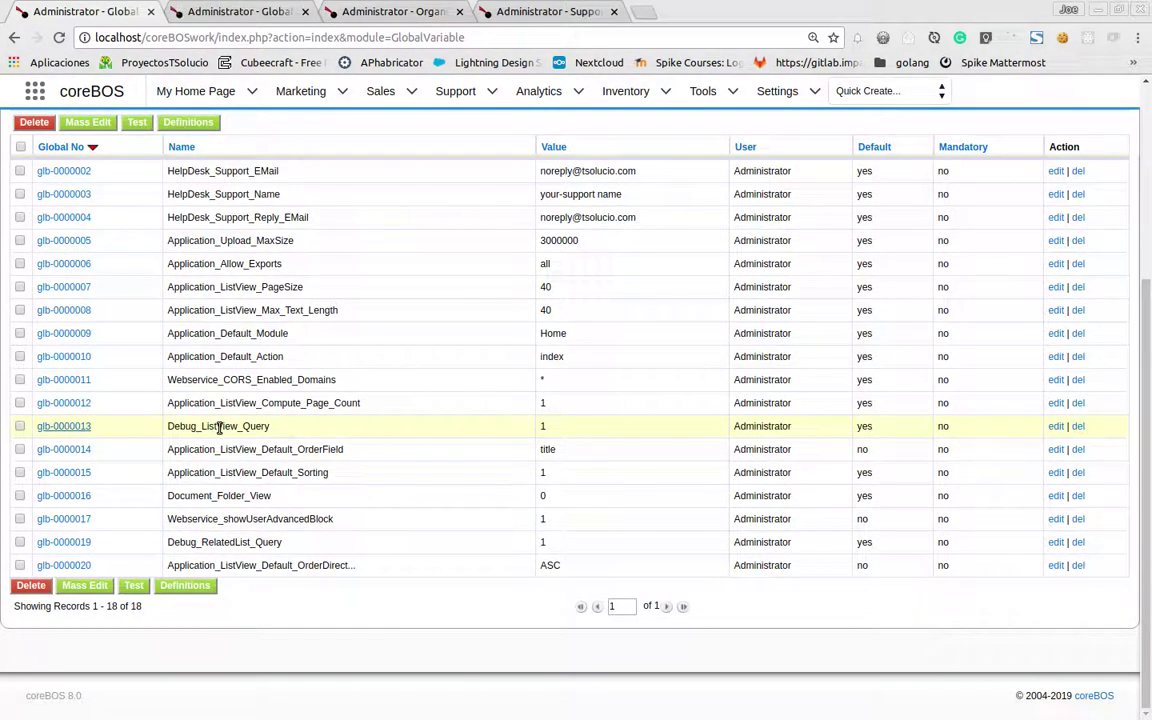
middle_click(228, 14)
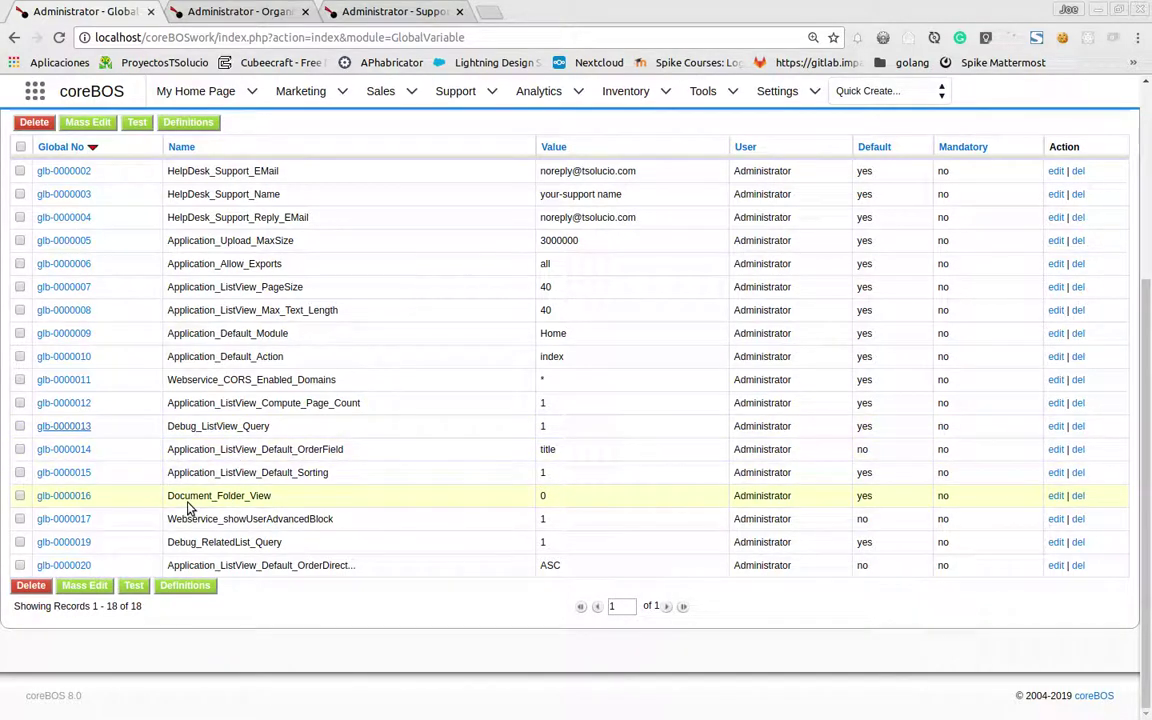
left_click_drag(173, 547, 290, 545)
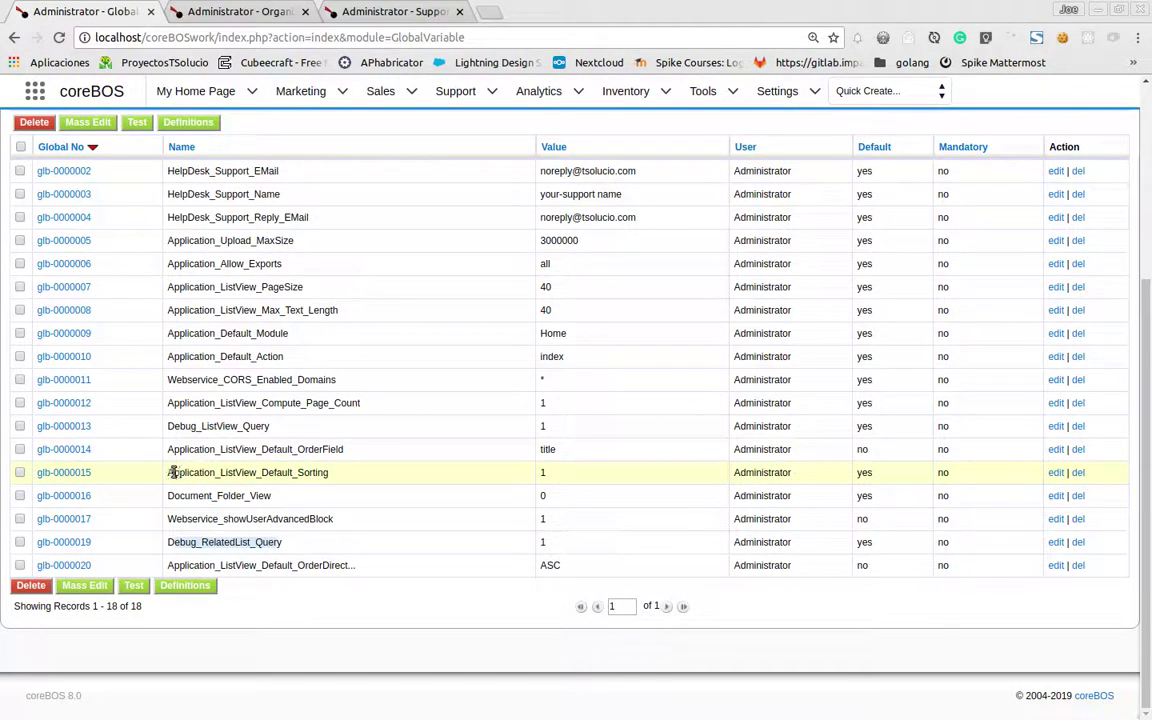
left_click_drag(172, 472, 330, 473)
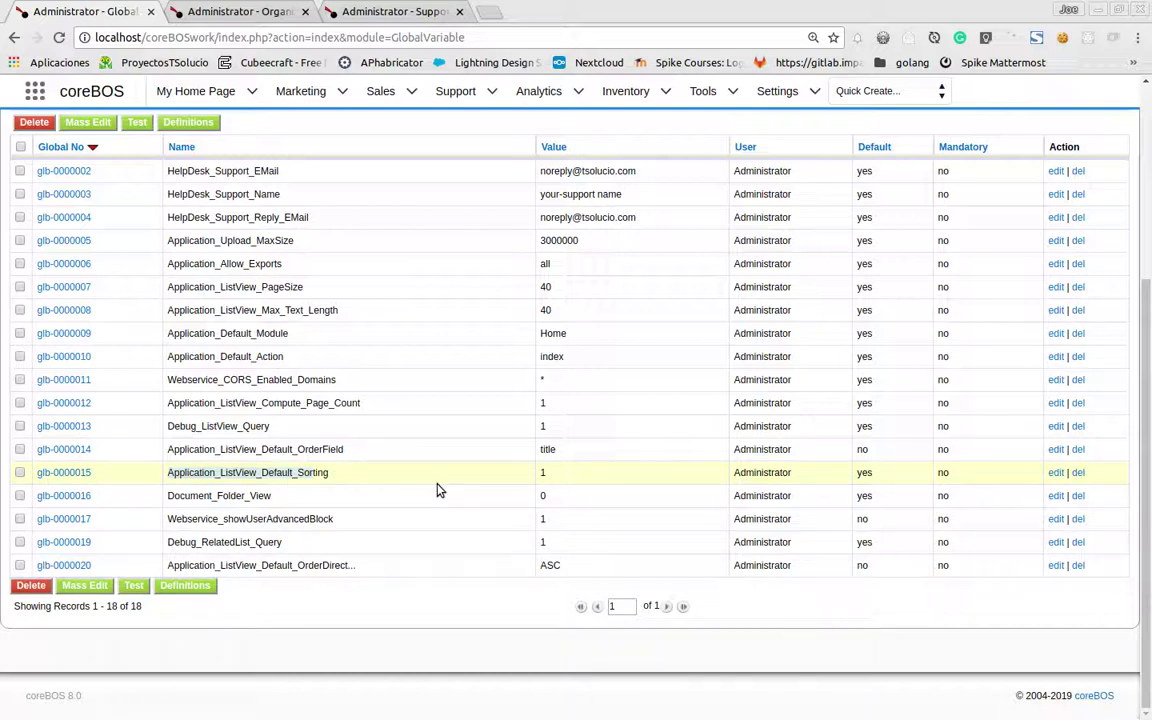
Step: Open the global variable definitions, and copy the name Application_ListView_Default_Sort_Order from post #20 of the Firefox forum thread
left_click(186, 123)
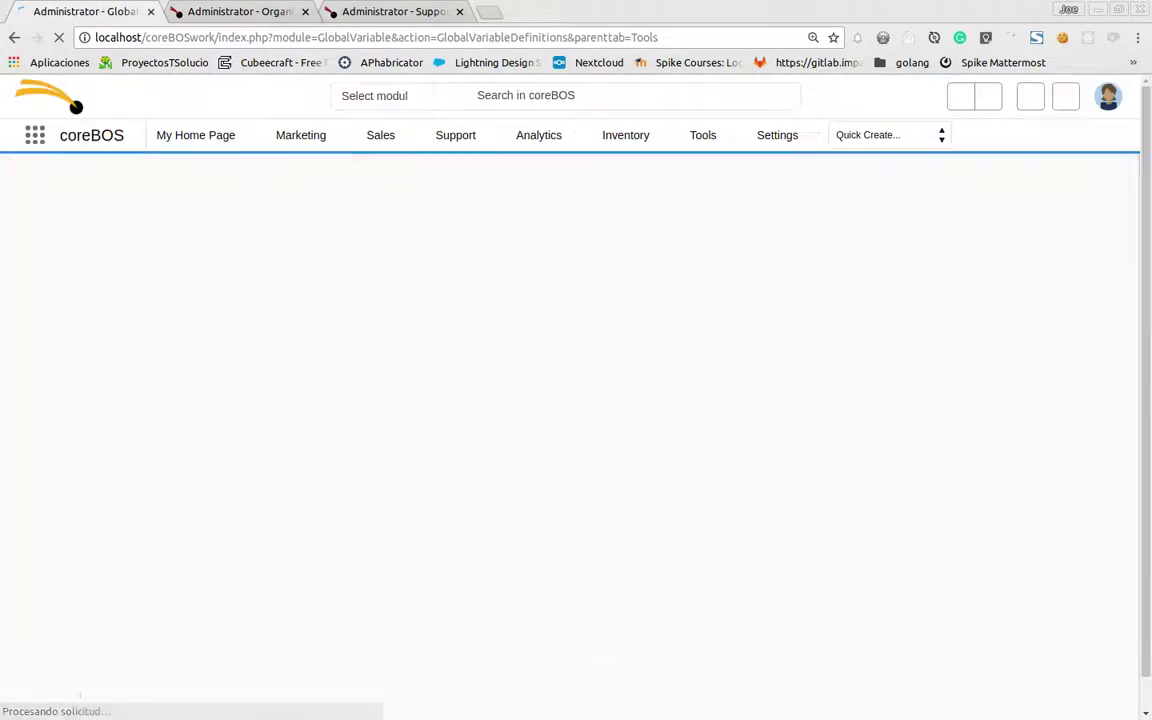
key("alt+Tab")
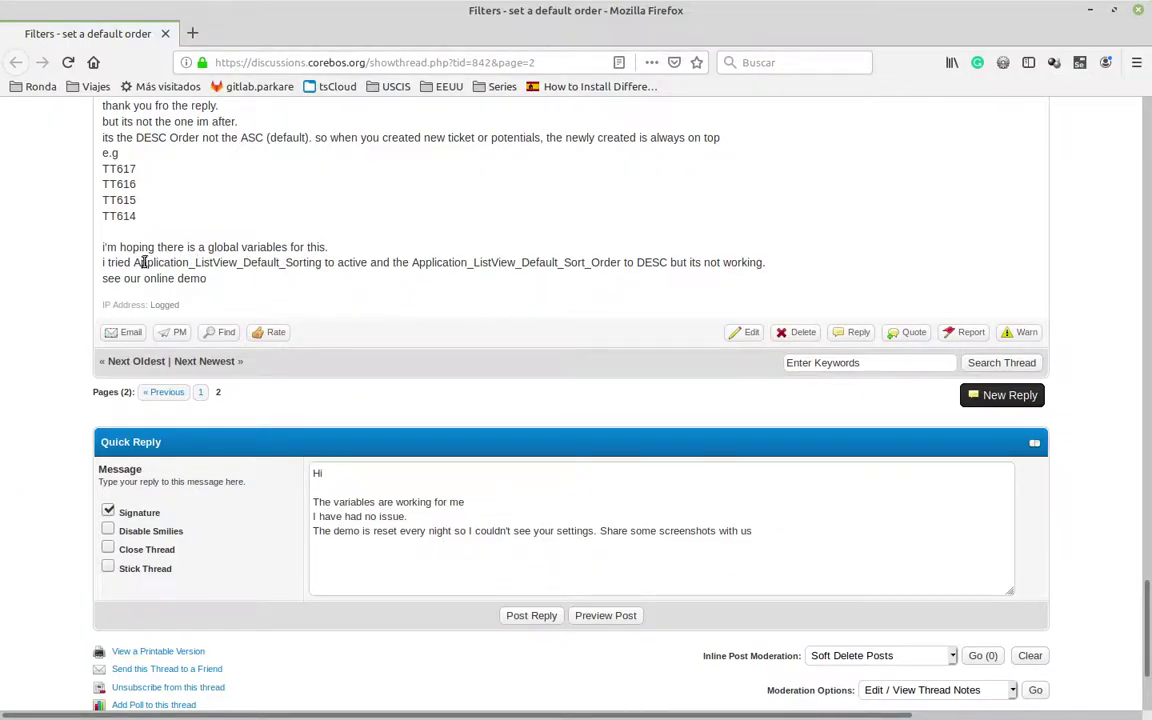
left_click_drag(135, 262, 325, 262)
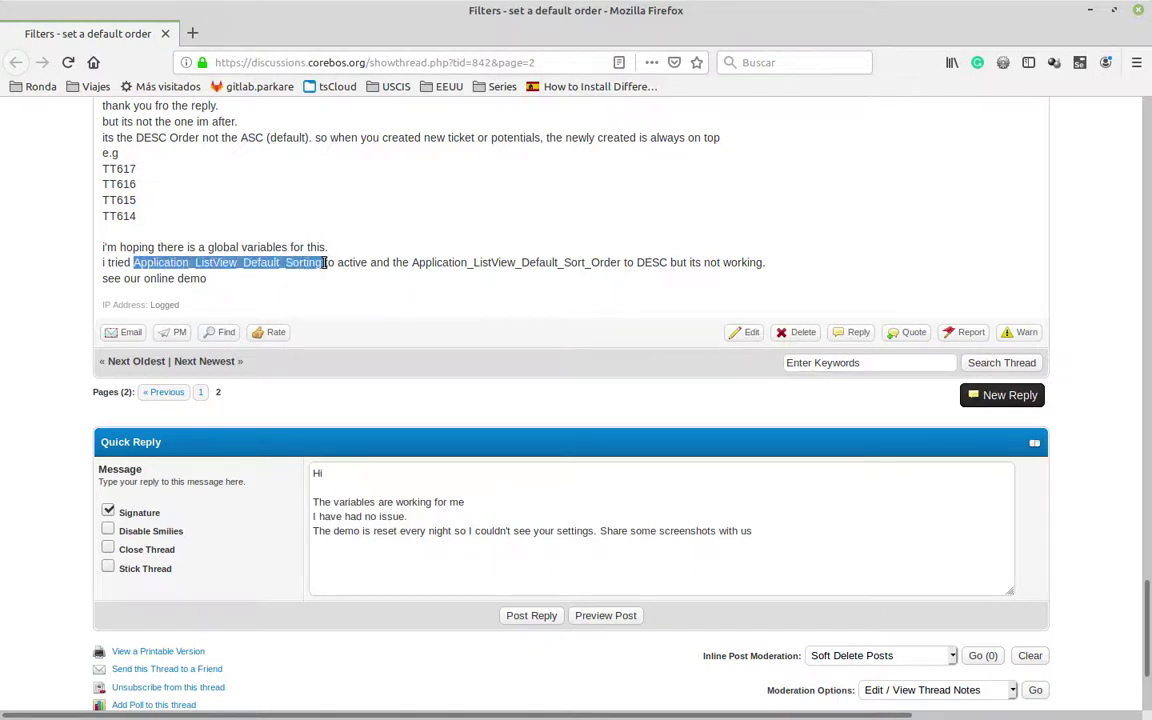
left_click(364, 262)
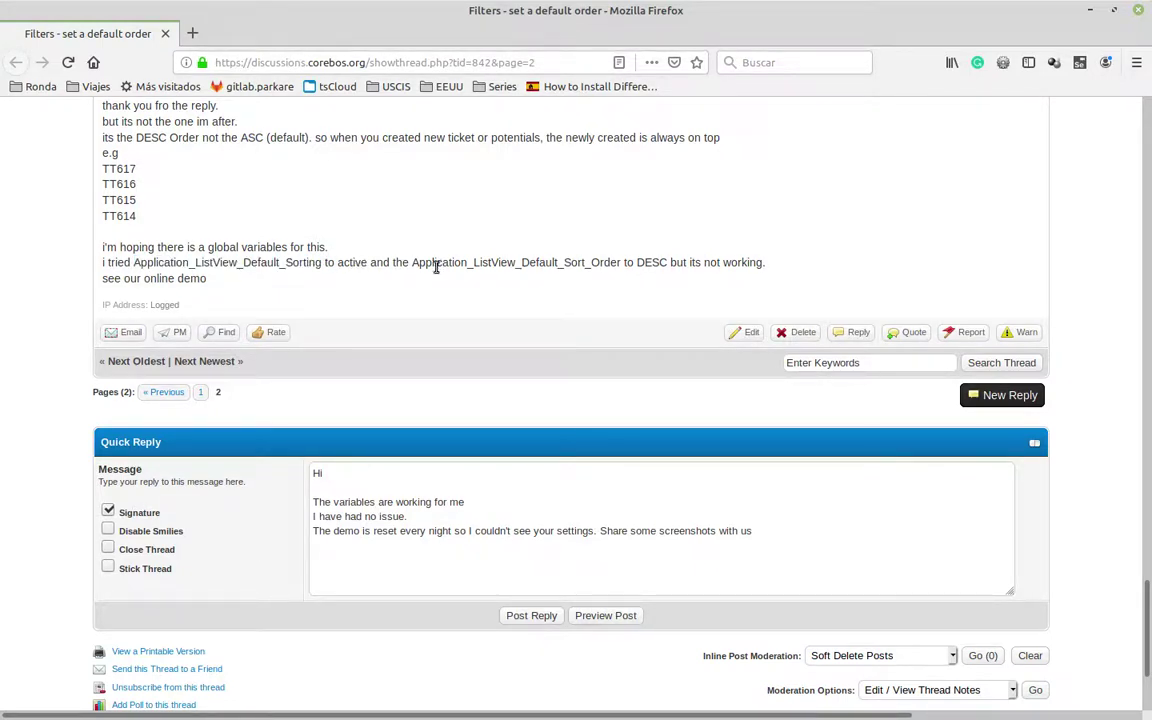
left_click_drag(414, 262, 625, 263)
key("ctrl+c")
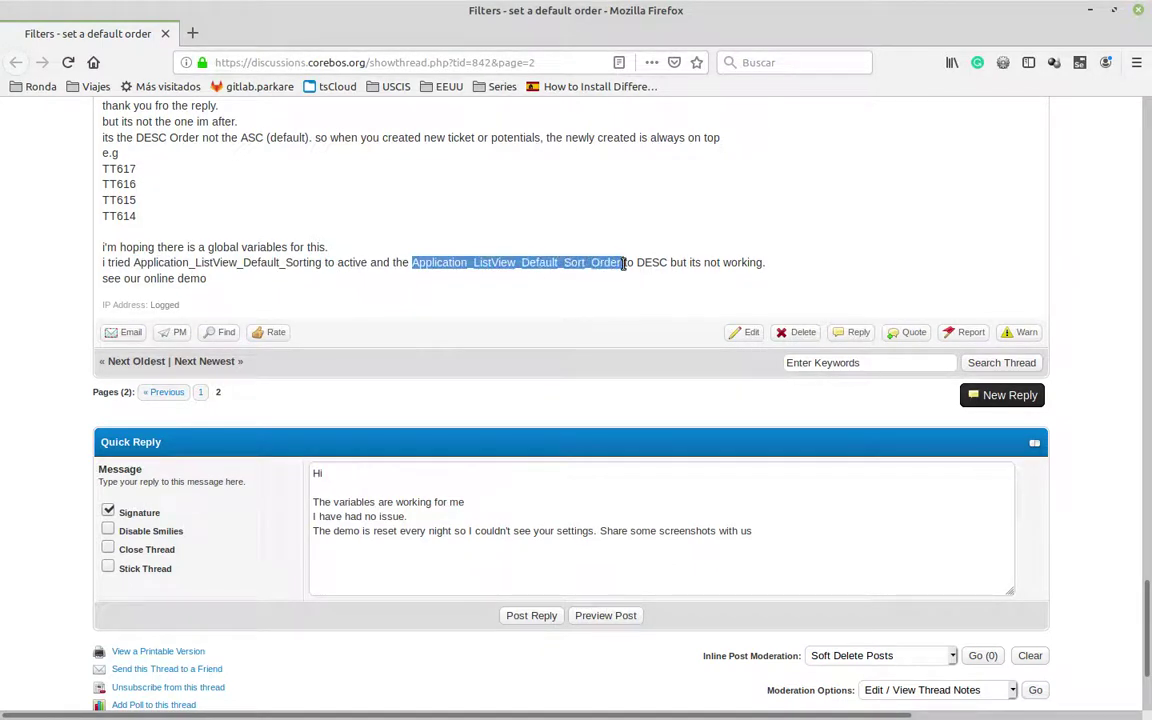
left_click(594, 291)
Step: Switch back to coreBOS, find Application_ListView_Default_Sort_Order in the global variable definitions and read its description
key("alt+Tab")
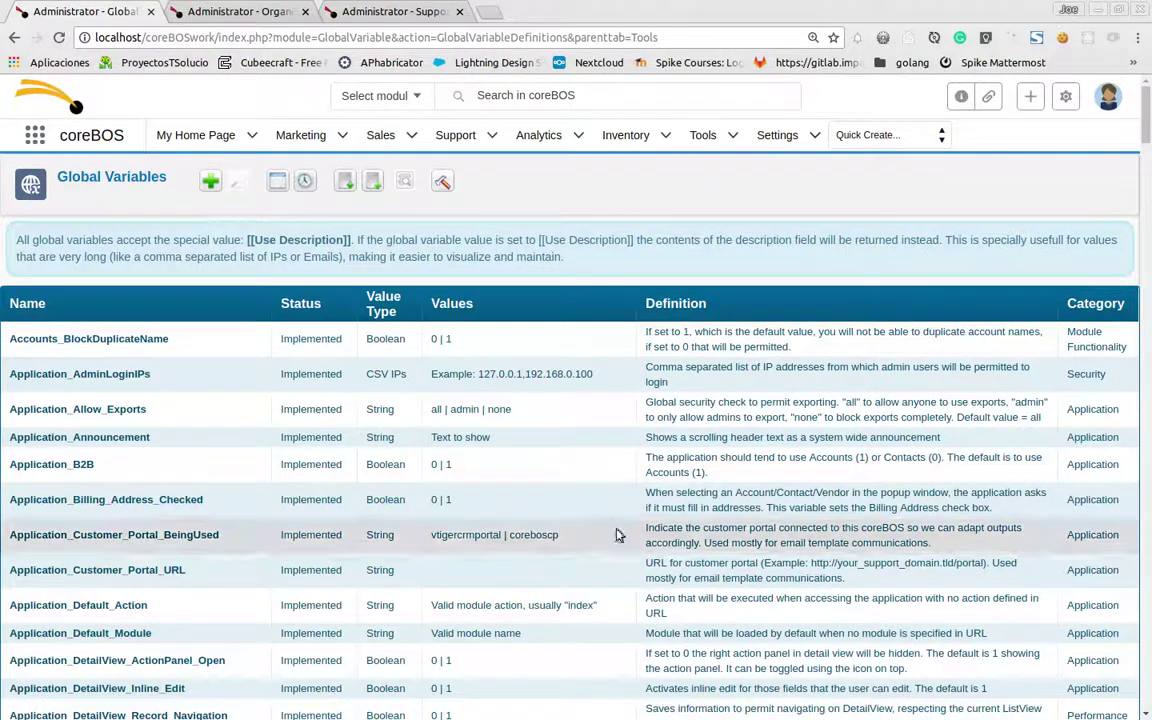
key("ctrl+f")
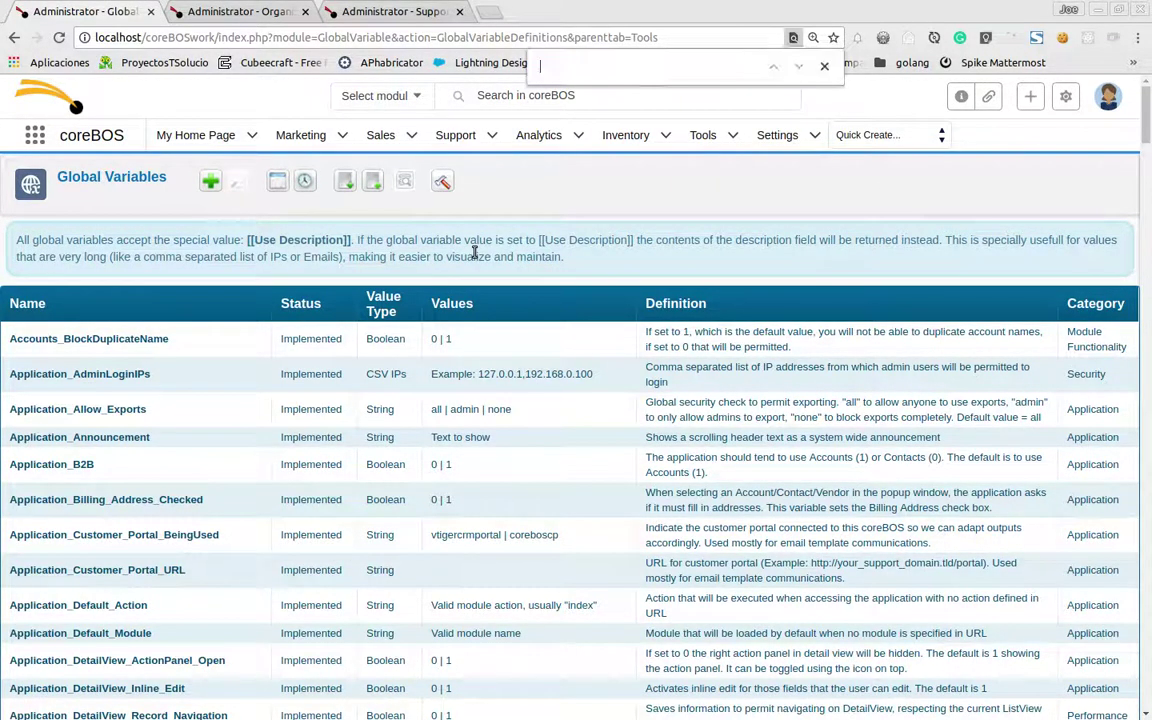
key("ctrl+v")
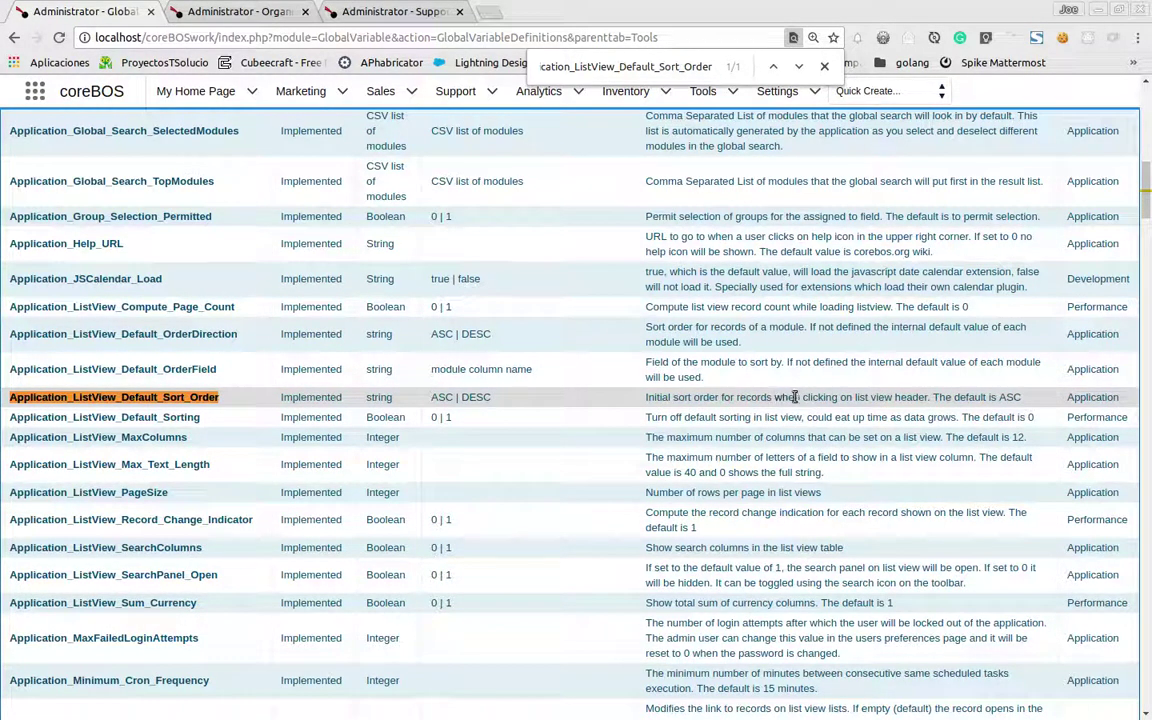
left_click_drag(775, 397, 925, 397)
left_click(222, 12)
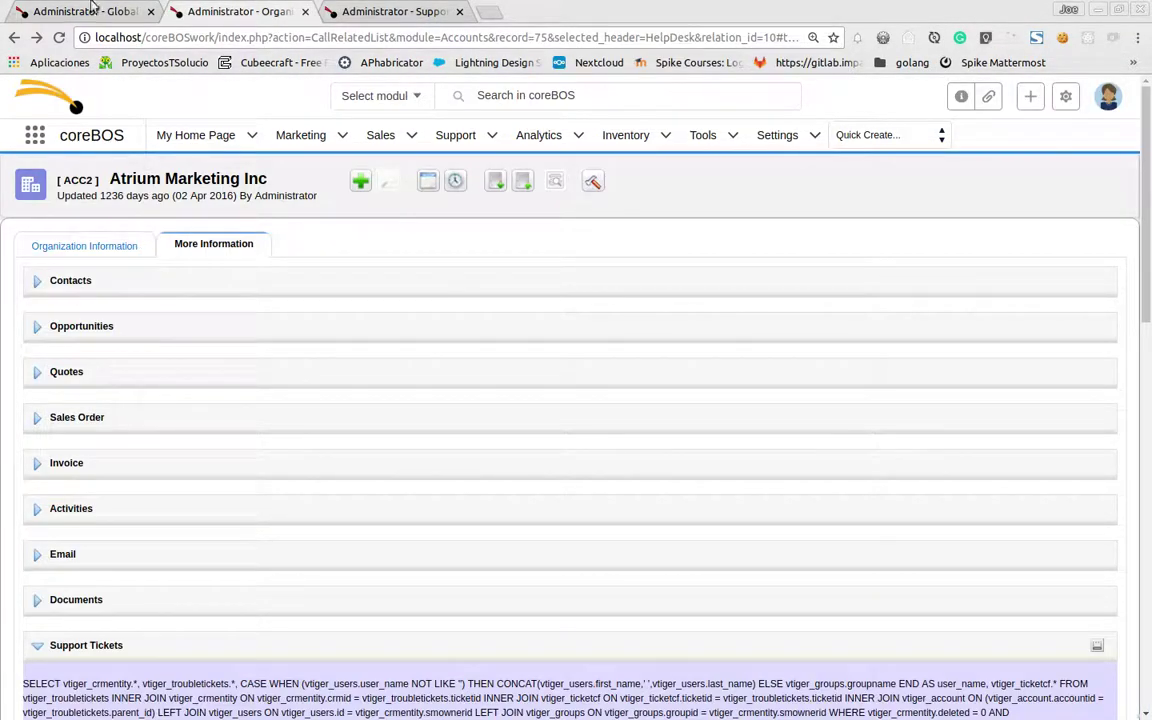
left_click(60, 11)
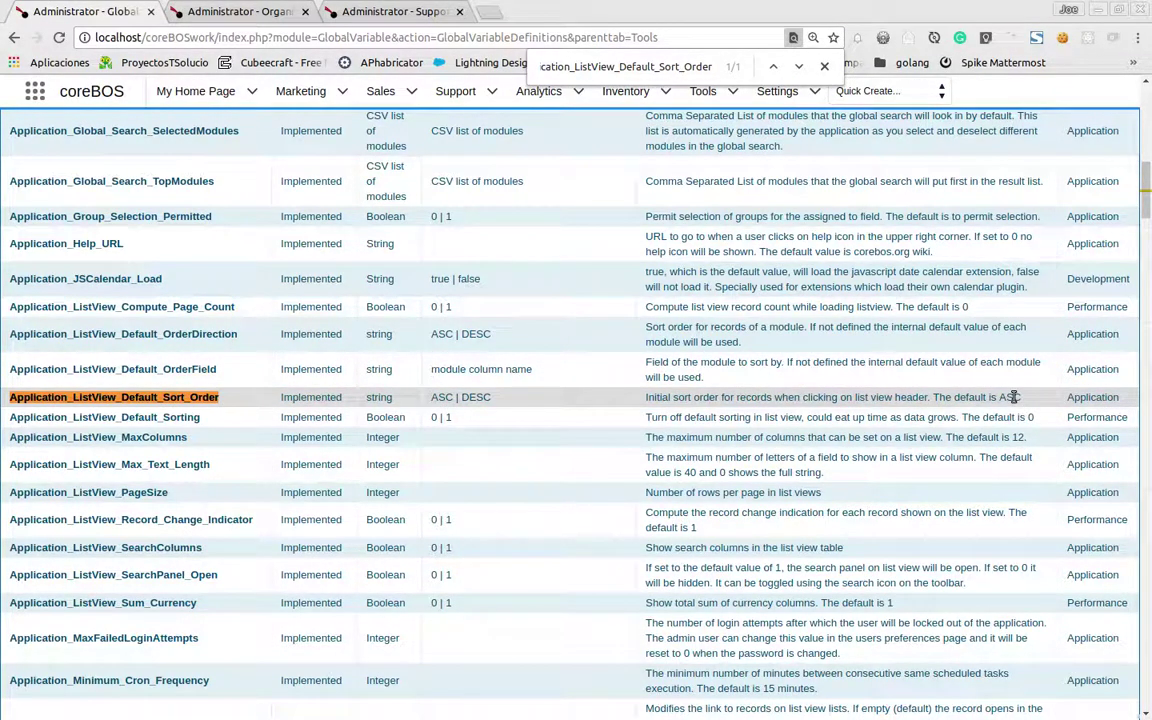
Step: Open the Organizations list view from the Atrium Marketing Inc record and look through the listed records
left_click(213, 11)
left_click(37, 194)
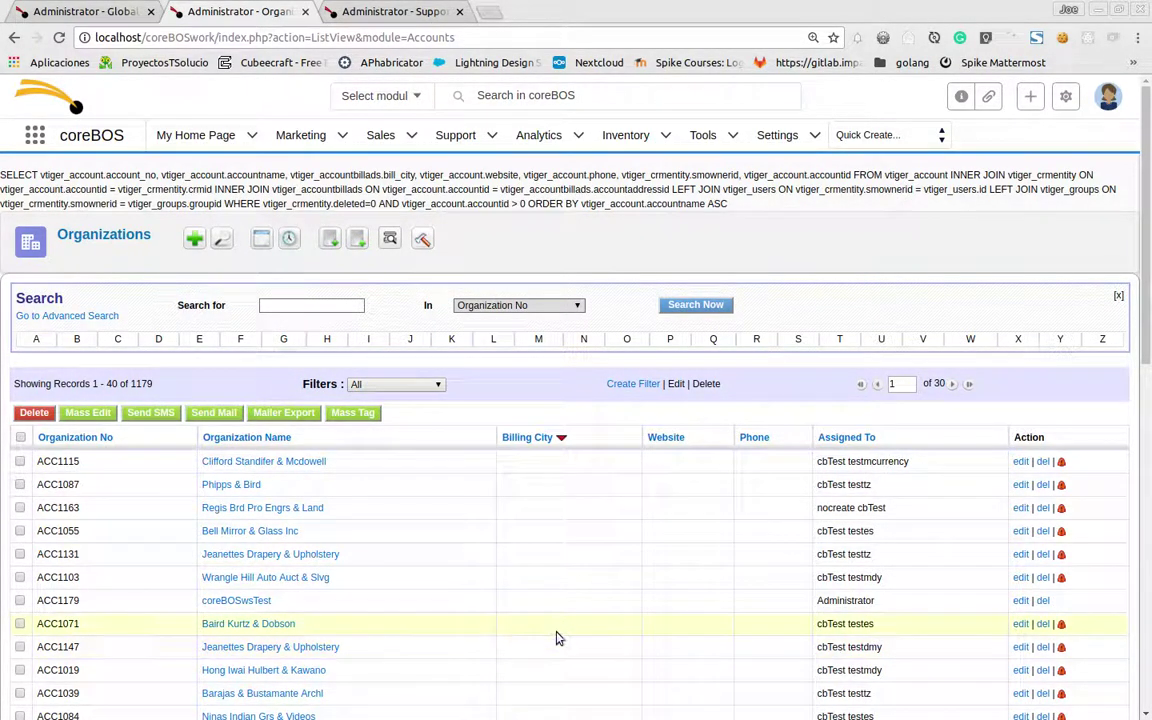
scroll(557, 638, "down", 10)
scroll(558, 630, "up", 9)
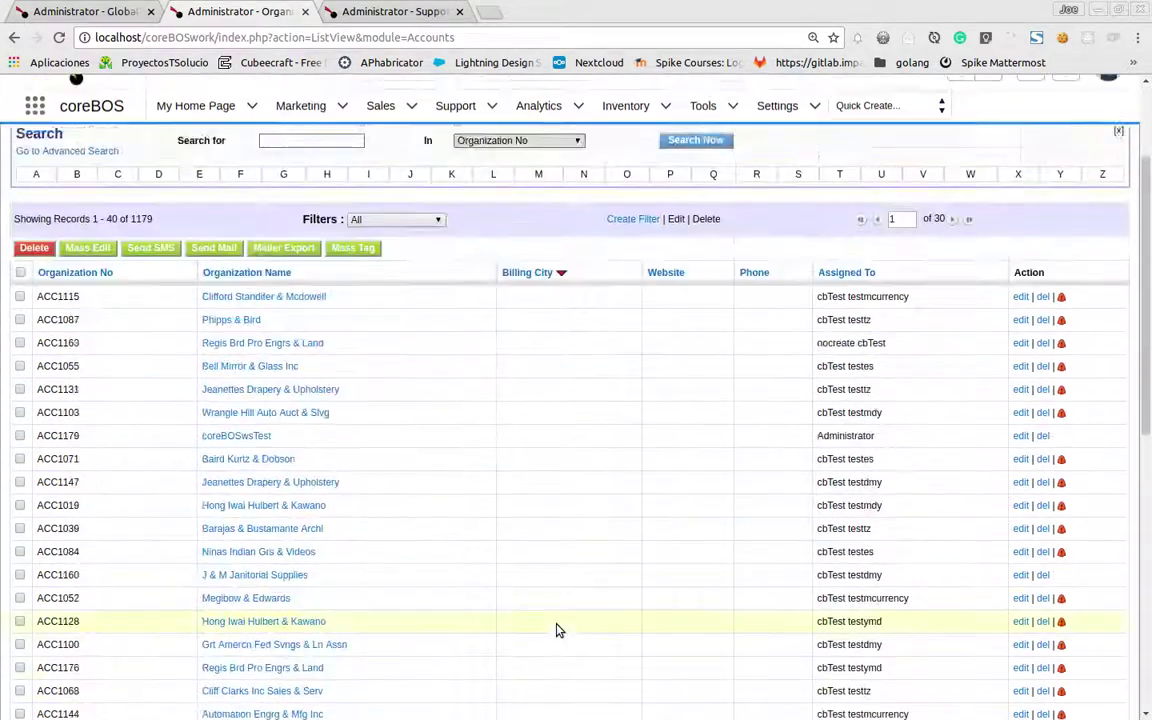
Step: Go to the last page of the Organizations list and check the Billing City order of its records
scroll(558, 630, "down", 10)
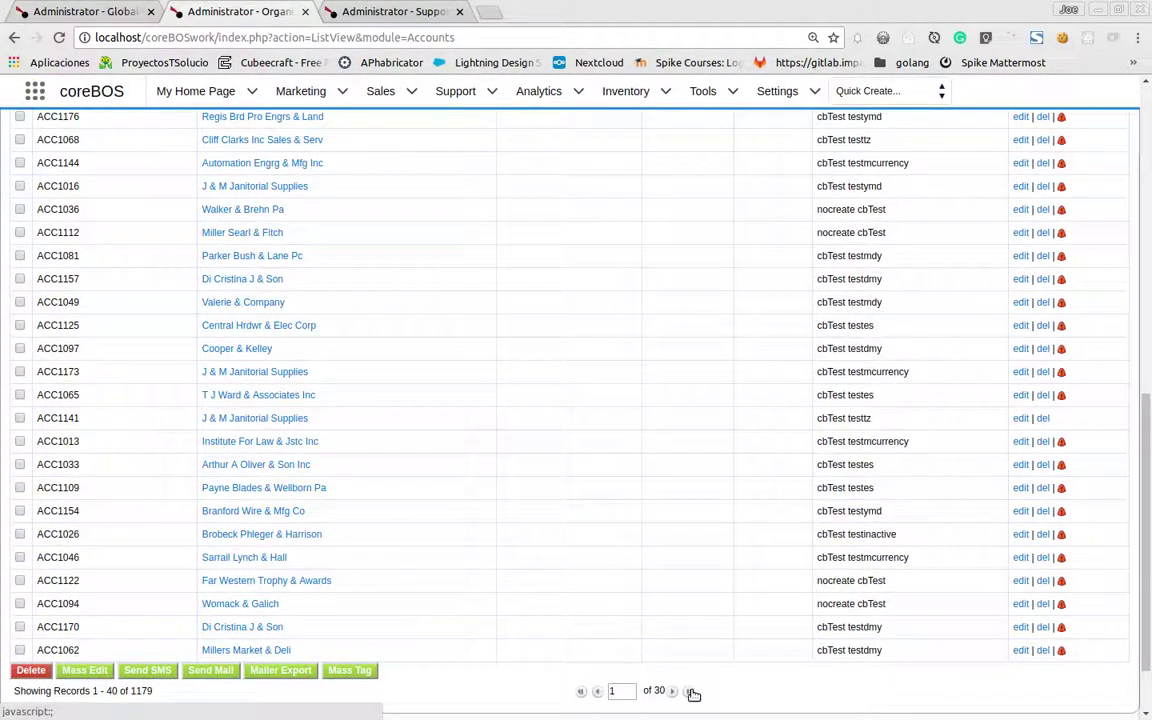
left_click(688, 691)
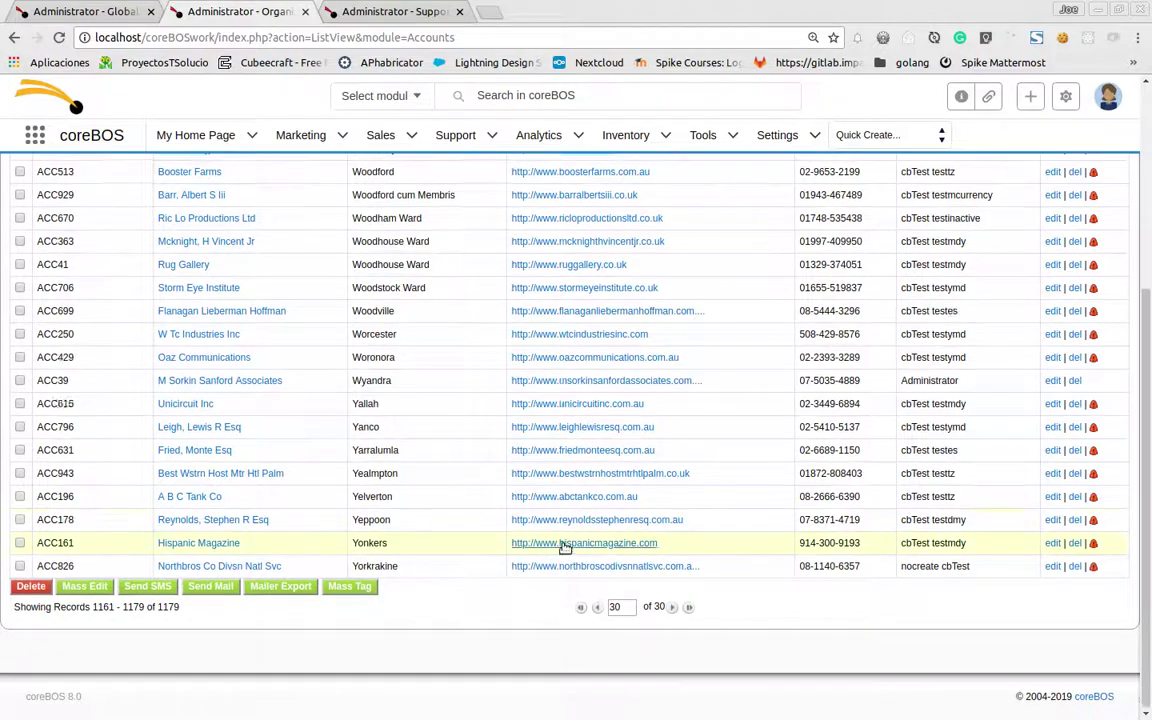
scroll(566, 548, "up", 10)
scroll(437, 512, "down", 2)
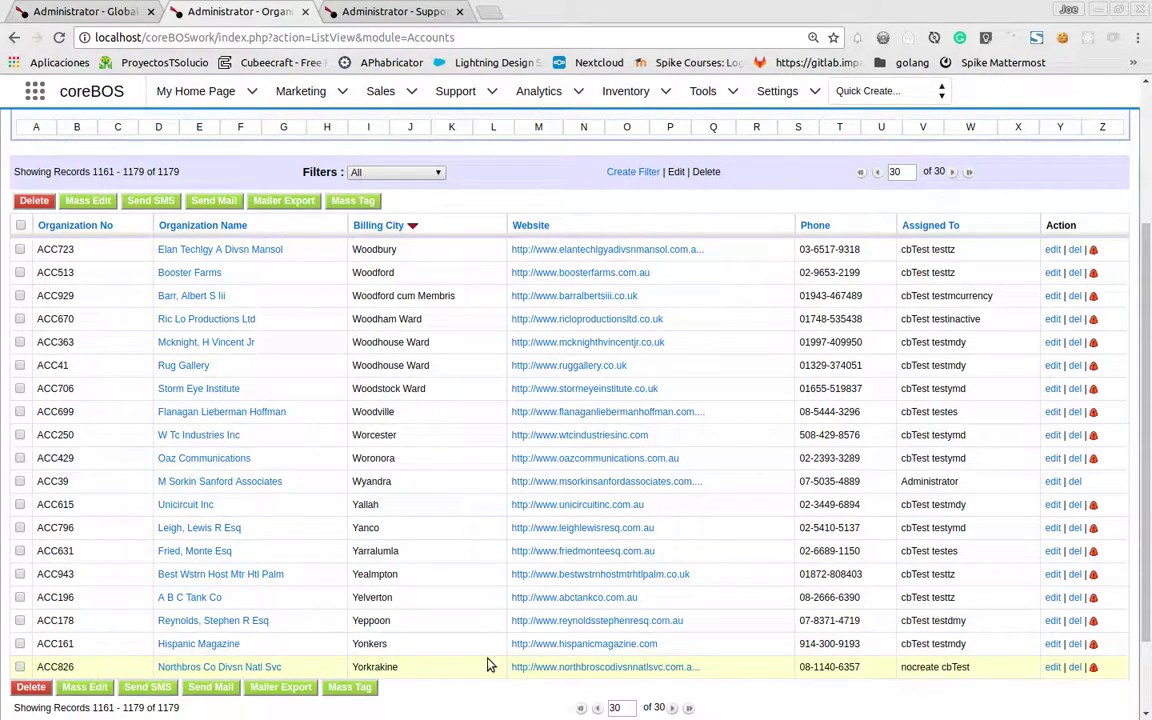
Step: Create a new global variable from the definitions page and choose Application_ListView_Default_Sort_Order as its name
left_click(66, 9)
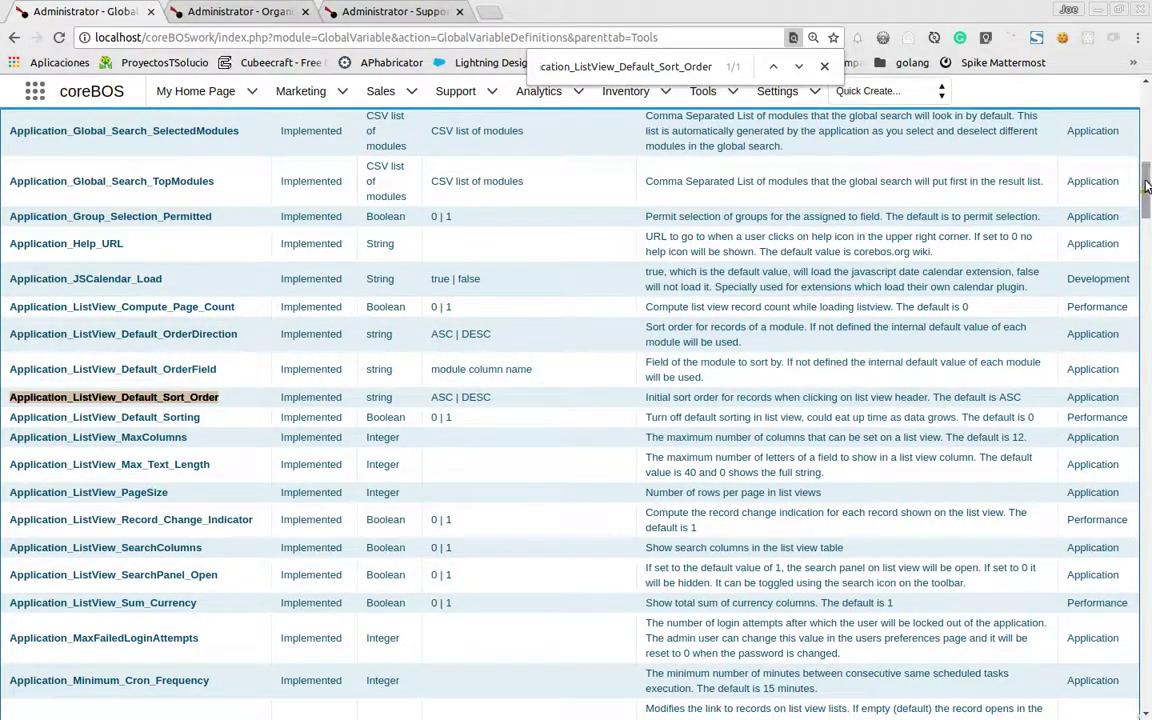
left_click_drag(1147, 187, 1150, 39)
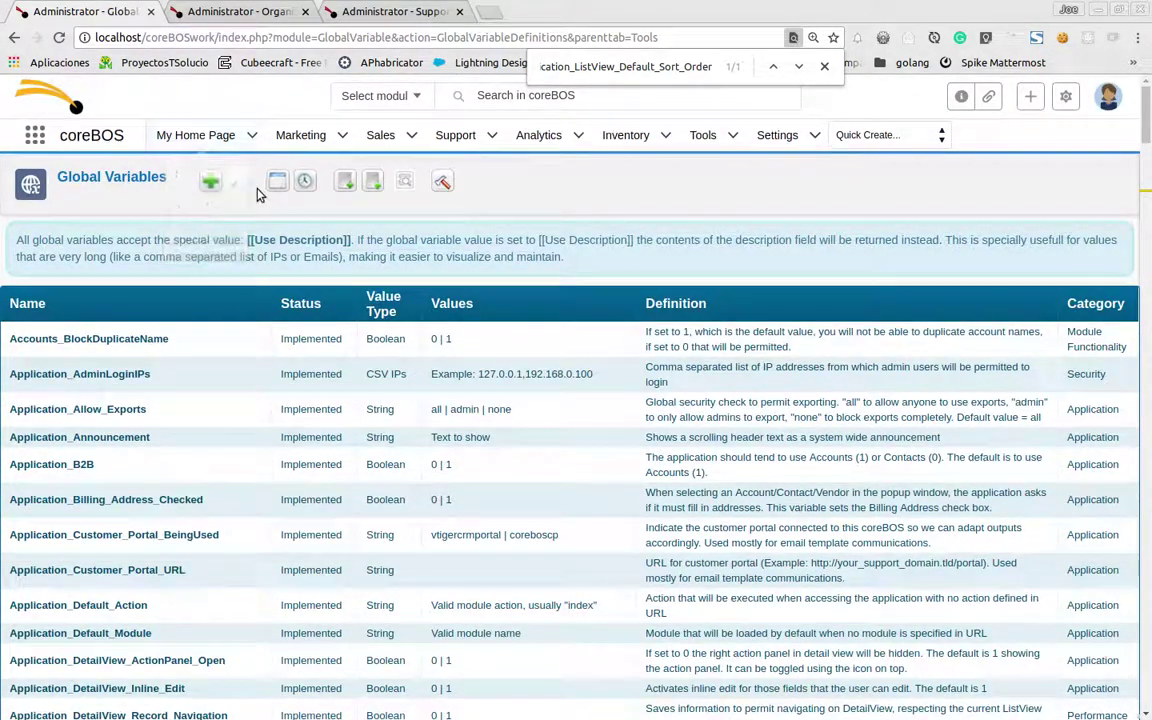
left_click(210, 182)
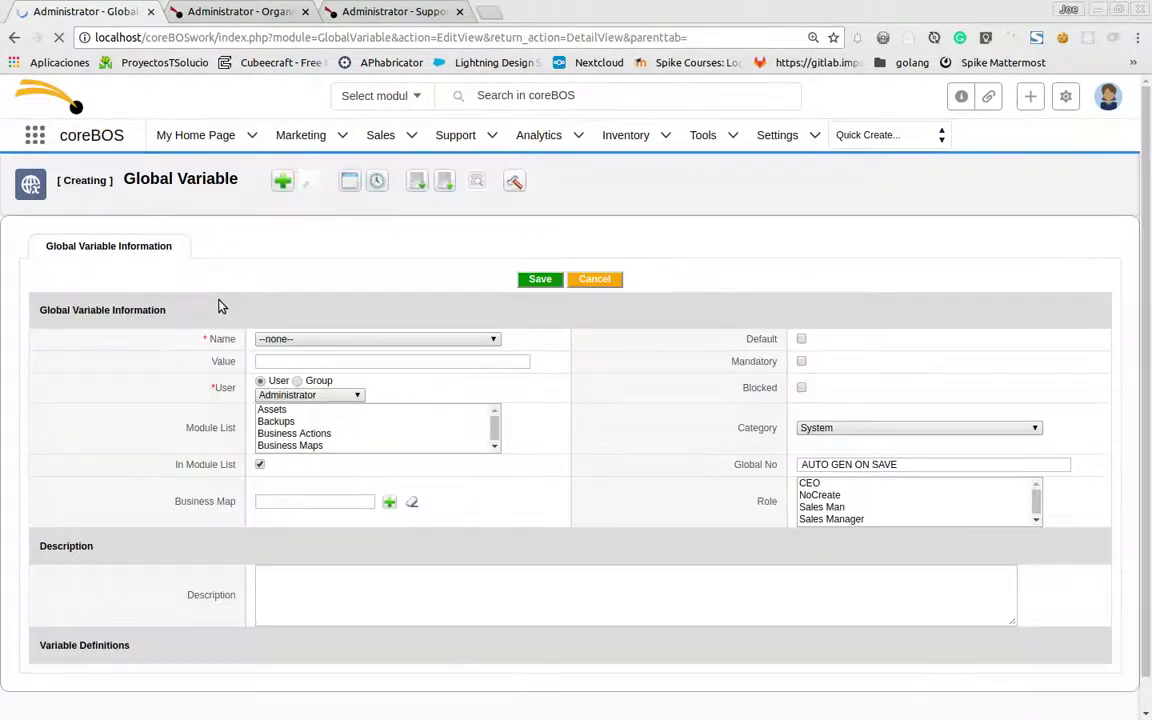
left_click(282, 339)
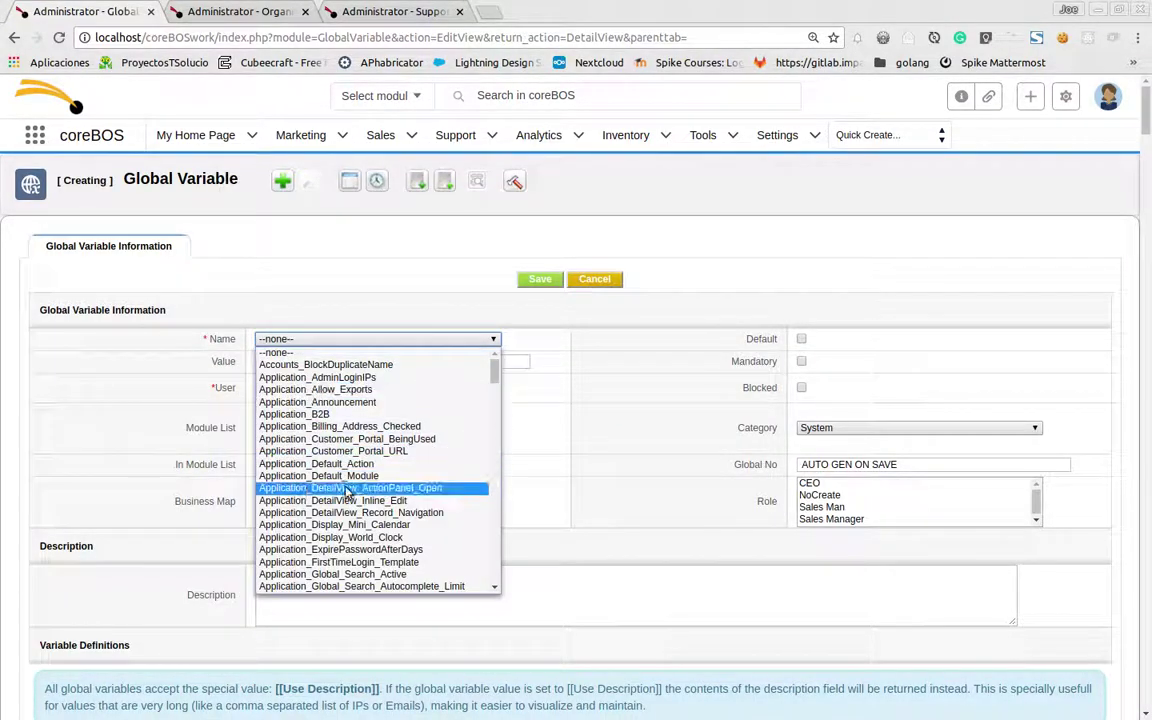
scroll(350, 497, "down", 3)
scroll(350, 497, "down", 5)
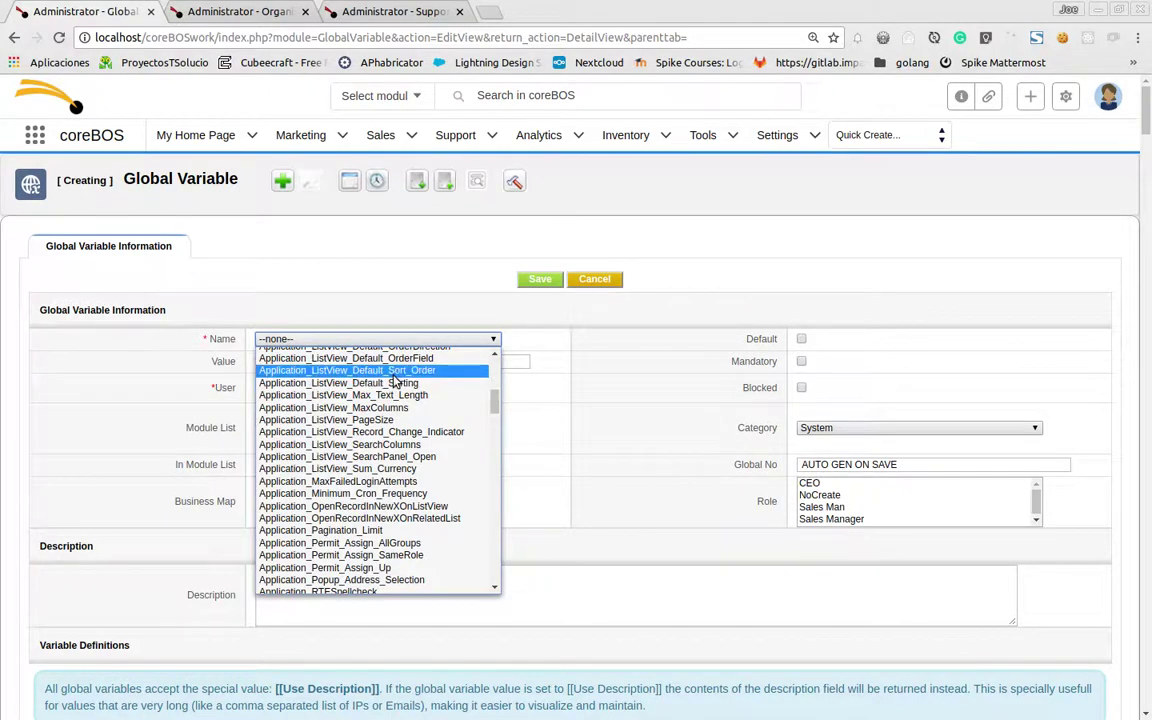
left_click(380, 370)
Step: Set the global variable's value to DESC, mark it as default and save the record
left_click(351, 363)
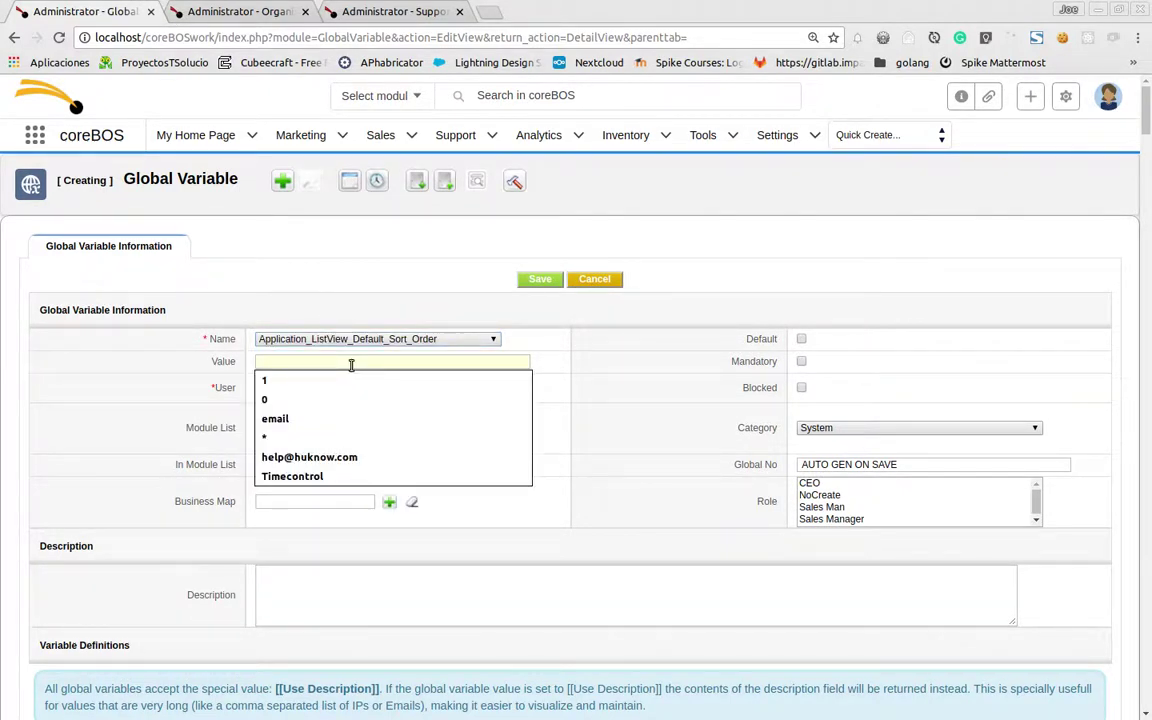
type("DESC")
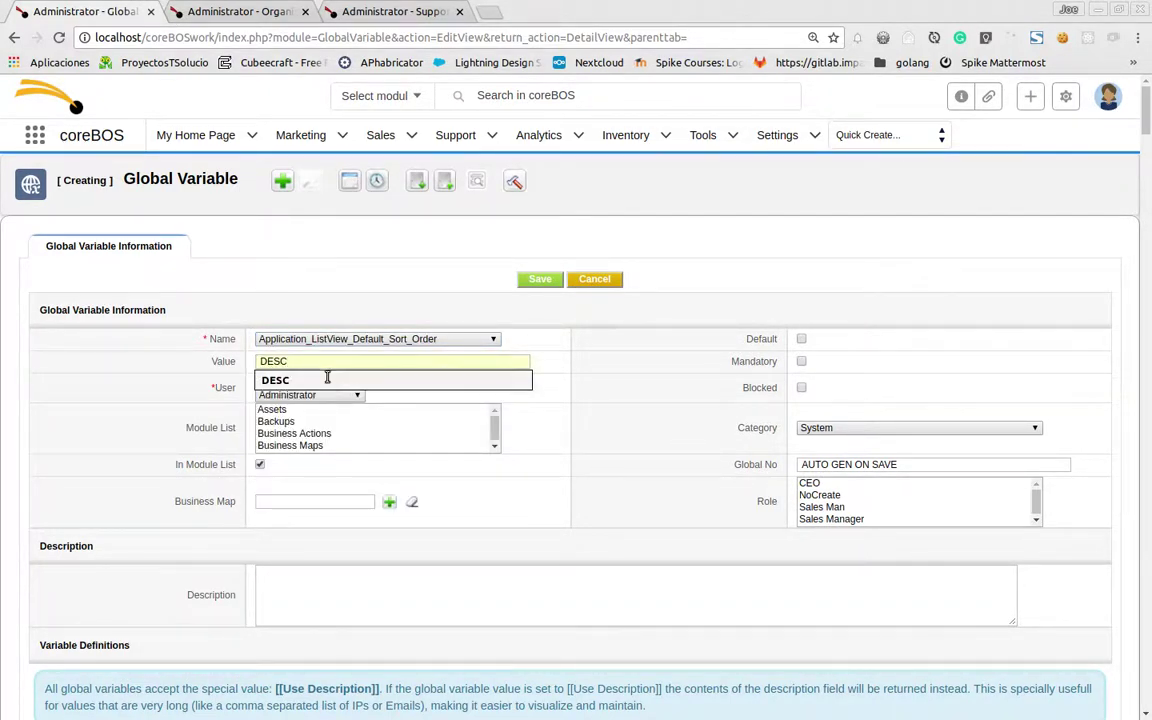
left_click(327, 379)
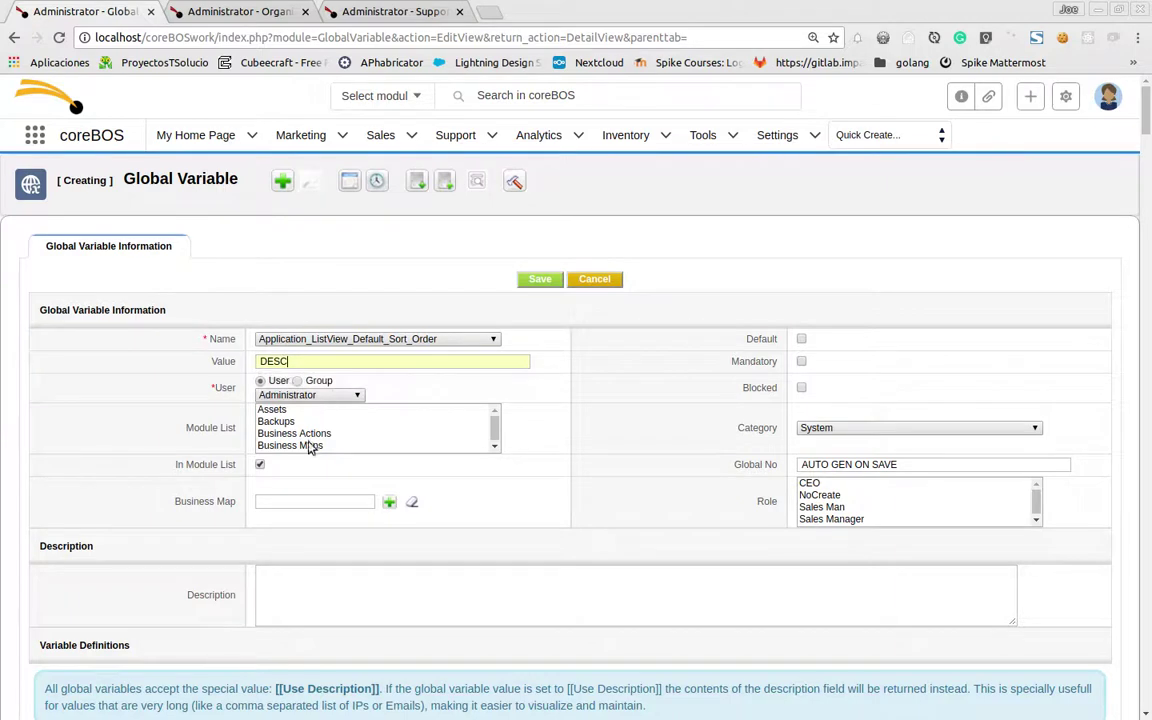
left_click(801, 340)
left_click(536, 281)
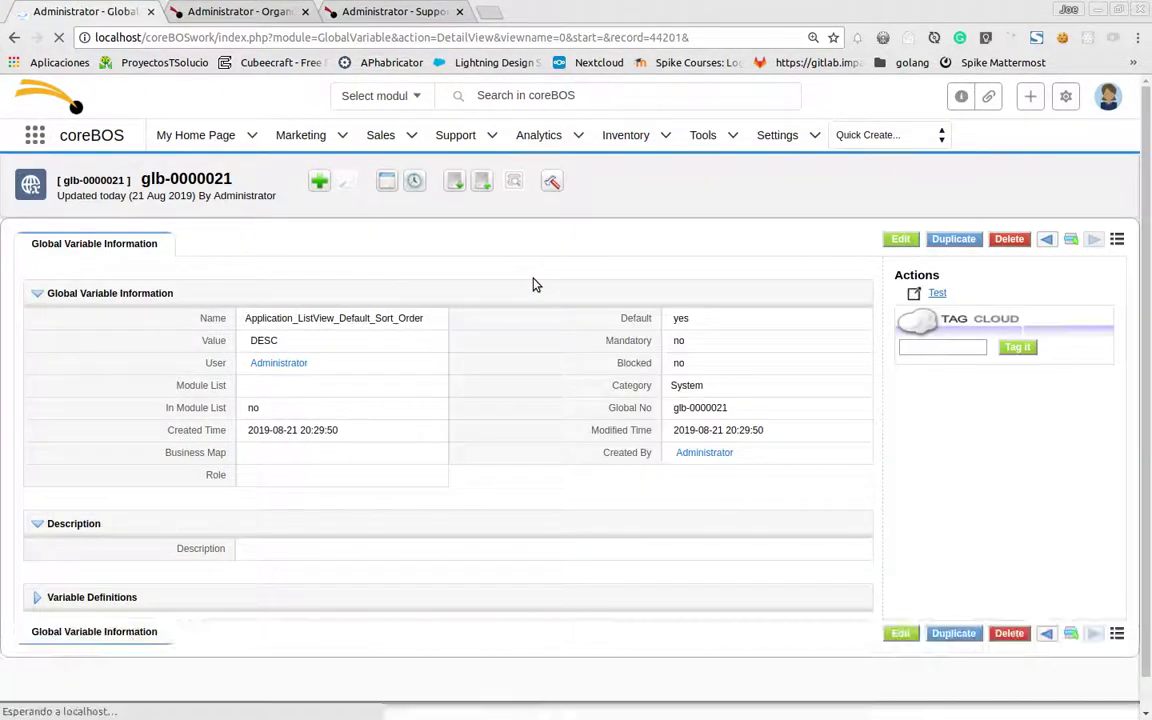
Step: Return to the Organizations list and sort it by Website to test the initial sort order
left_click(240, 12)
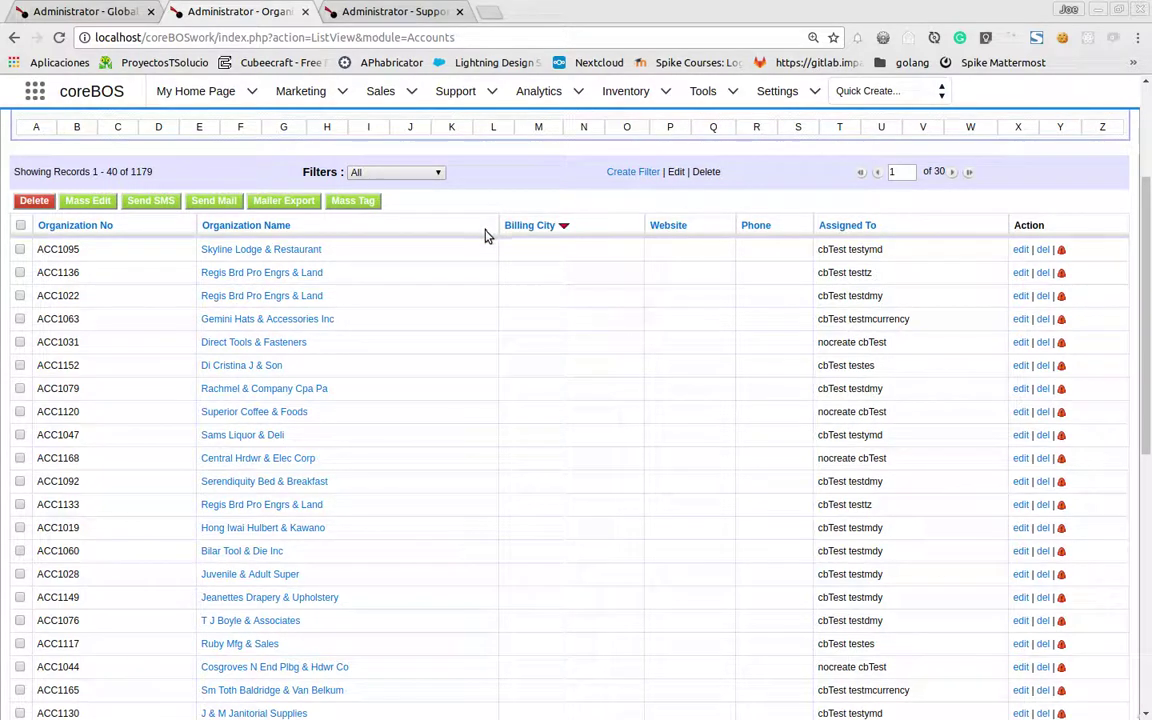
left_click(672, 227)
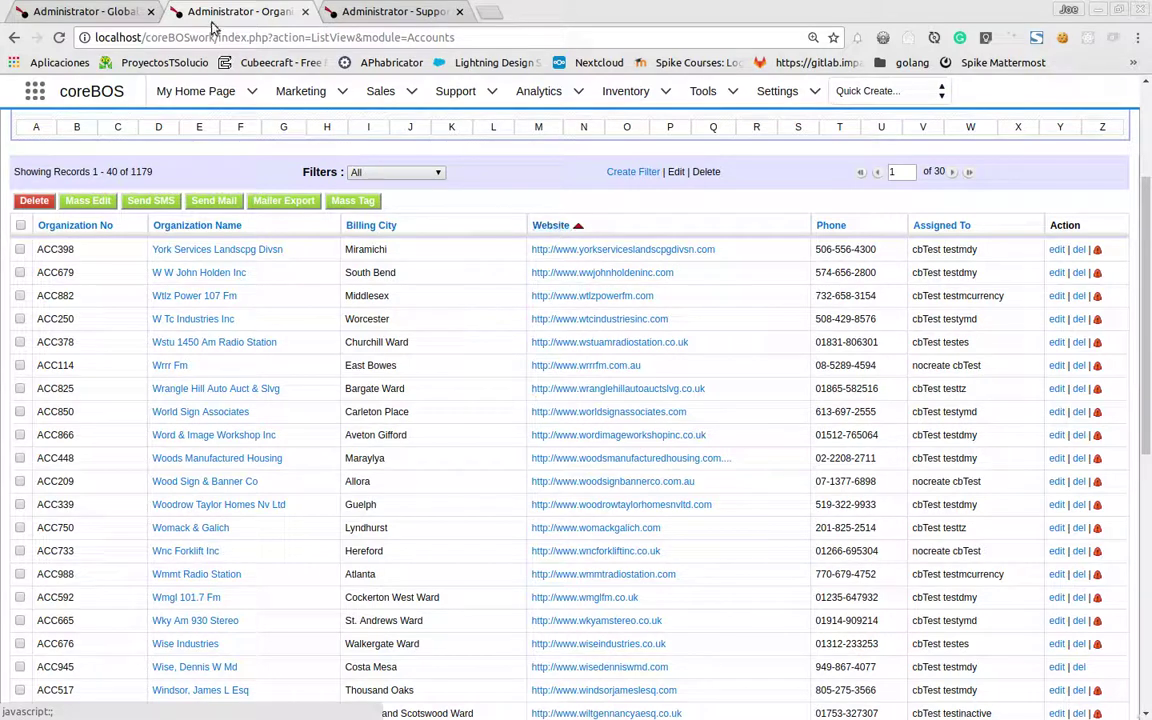
left_click(78, 13)
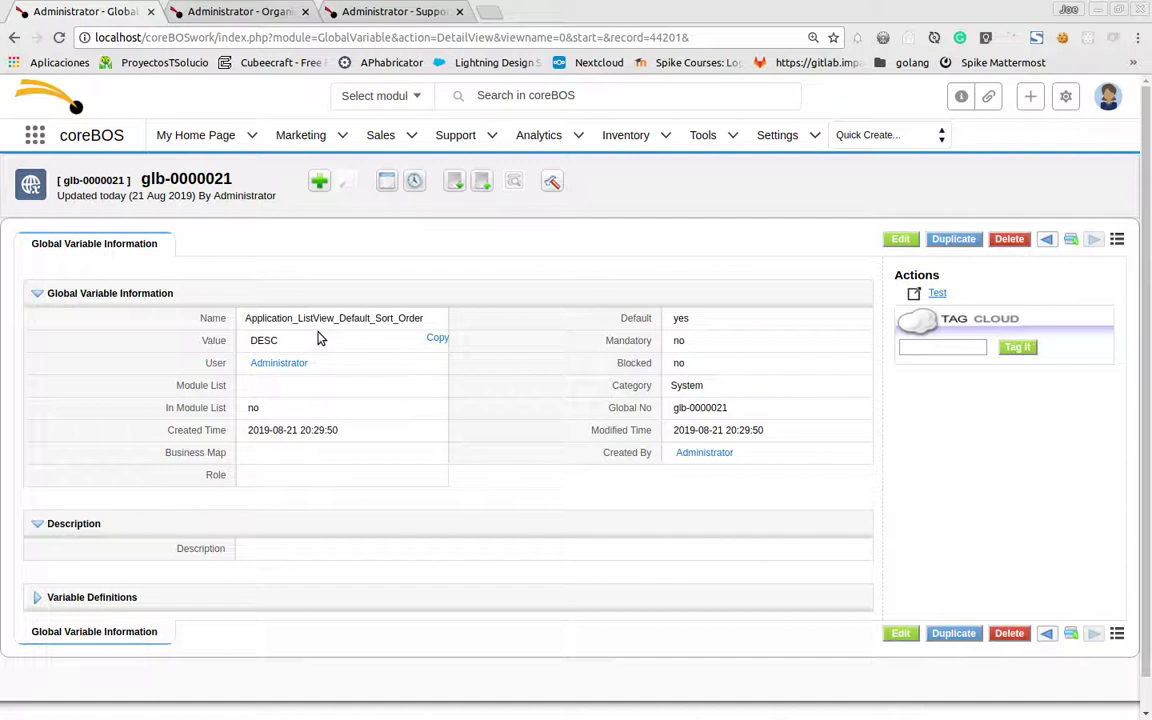
left_click(1009, 241)
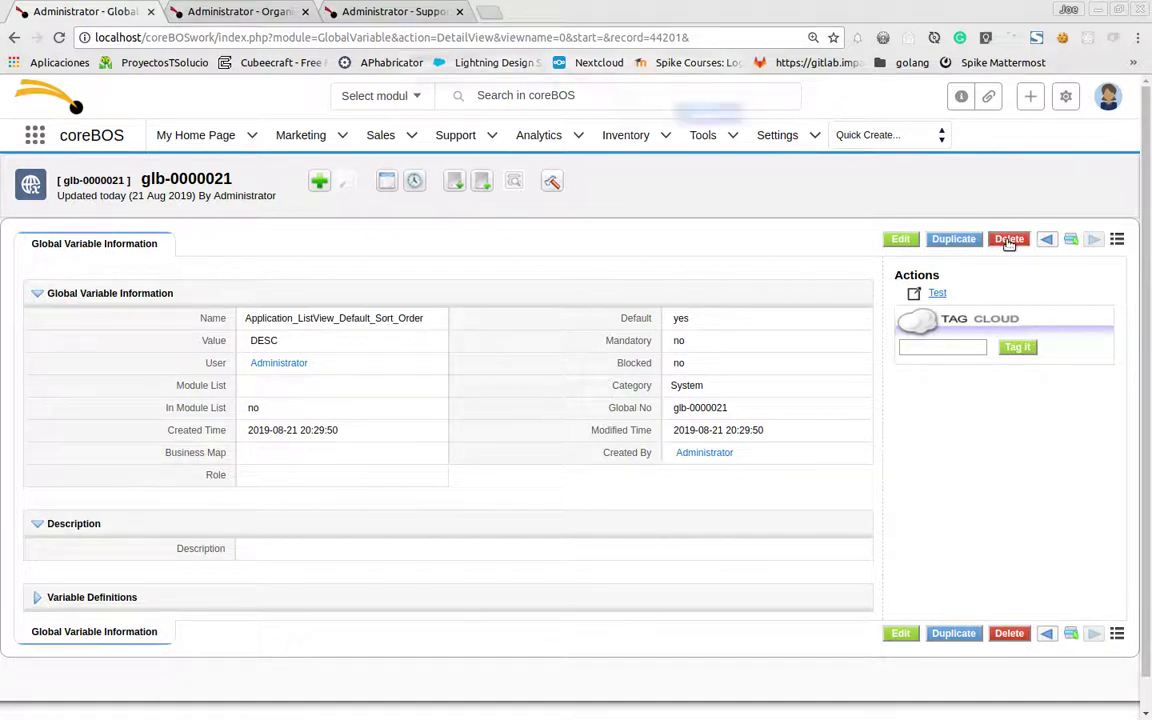
left_click(635, 126)
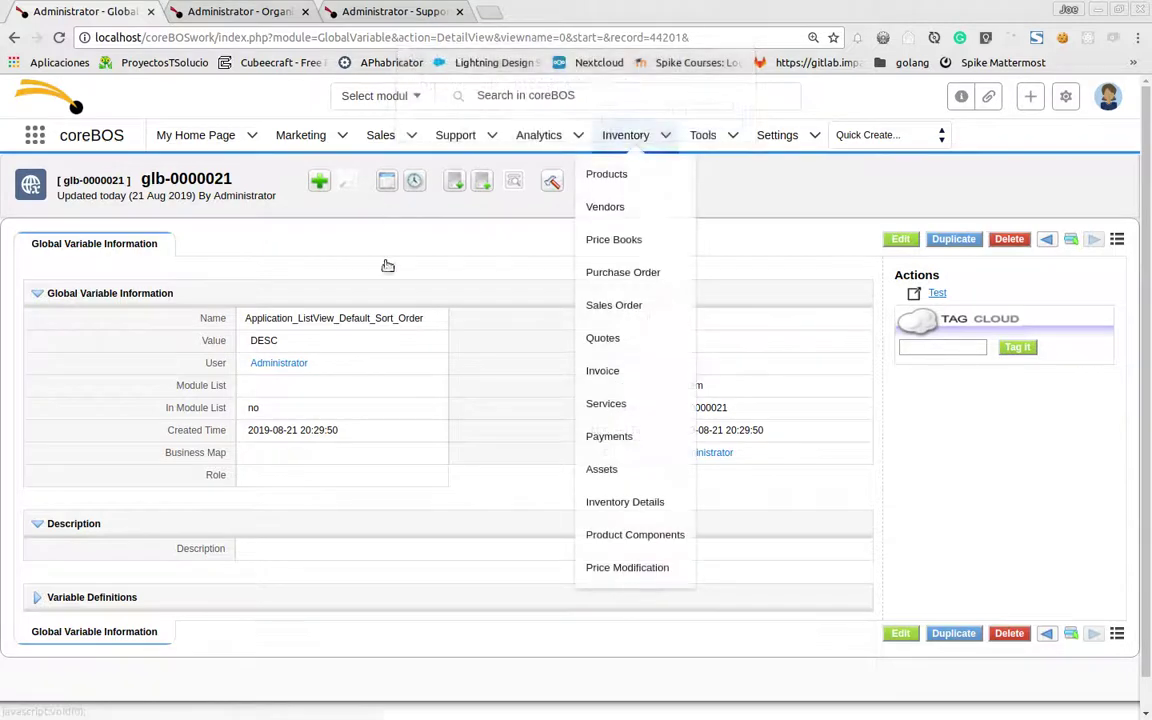
left_click(228, 11)
left_click(110, 11)
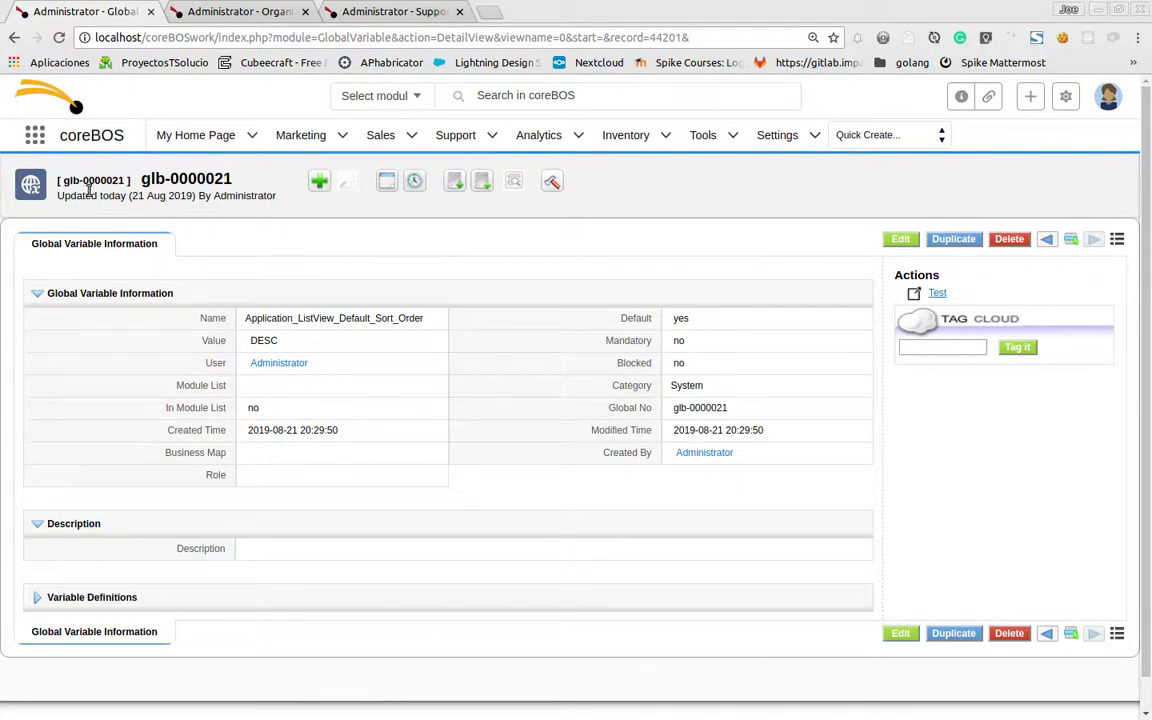
Step: From the Global Variables list, open the Application_ListView_Default_OrderField record in a separate tab and the Application_ListView_Default_OrderDirection record in the current one
left_click(31, 180)
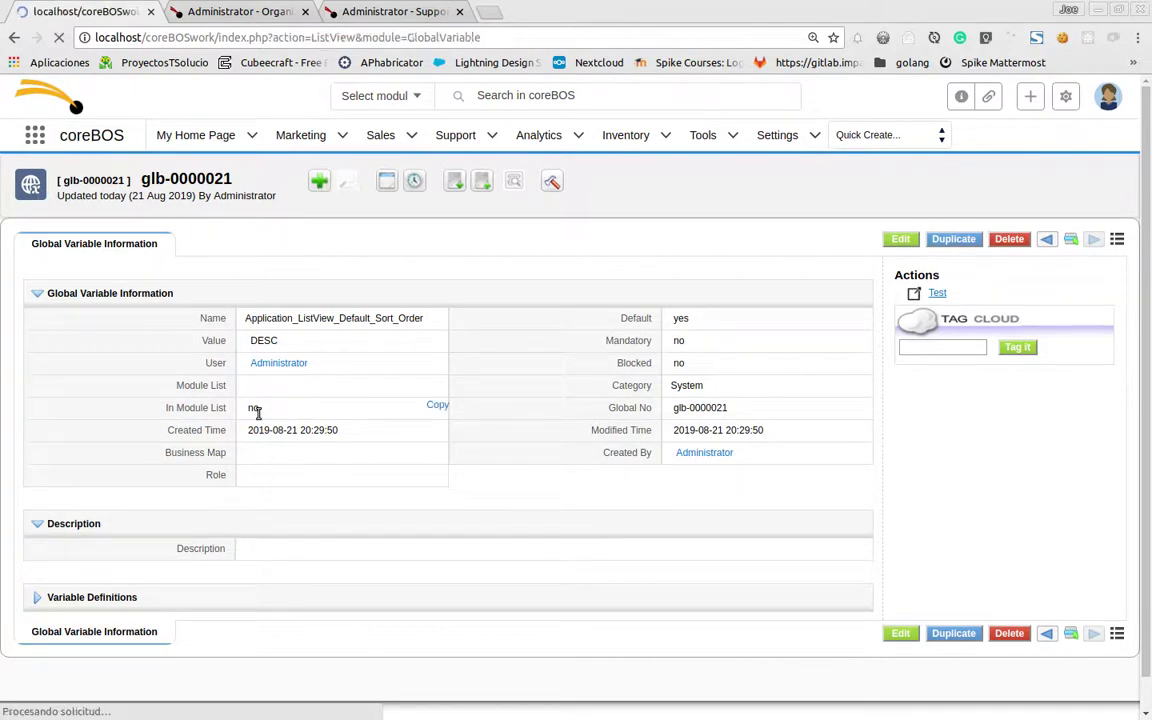
scroll(257, 411, "down", 5)
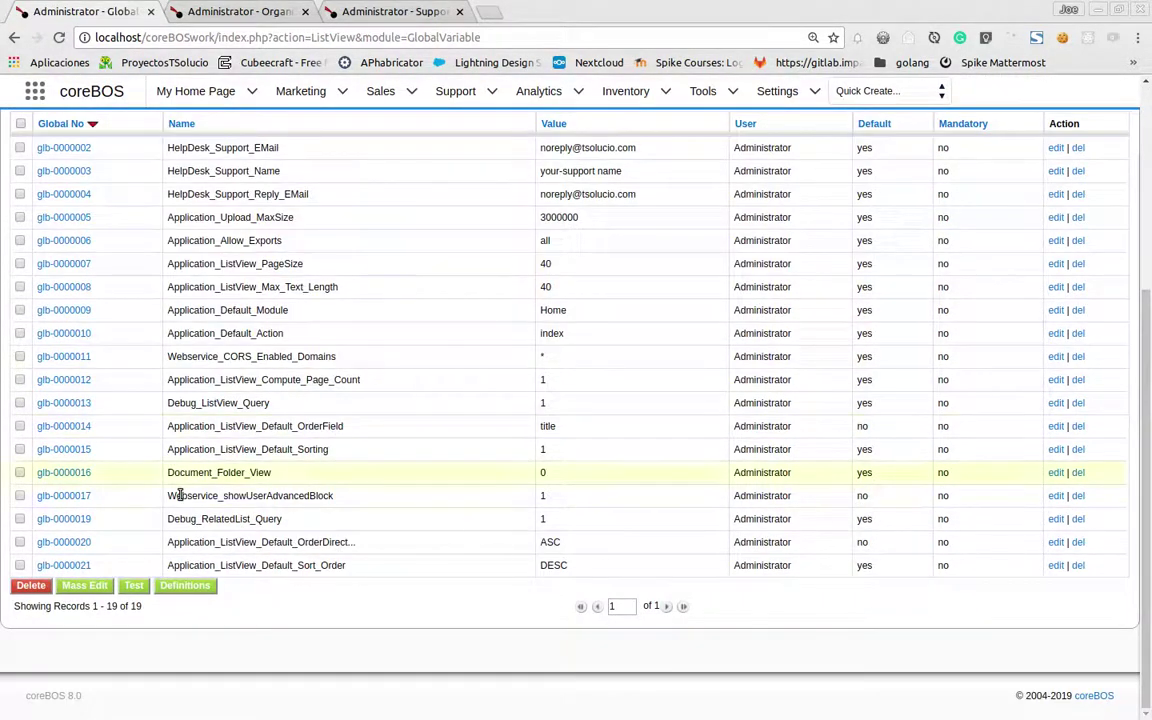
left_click_drag(176, 426, 329, 426)
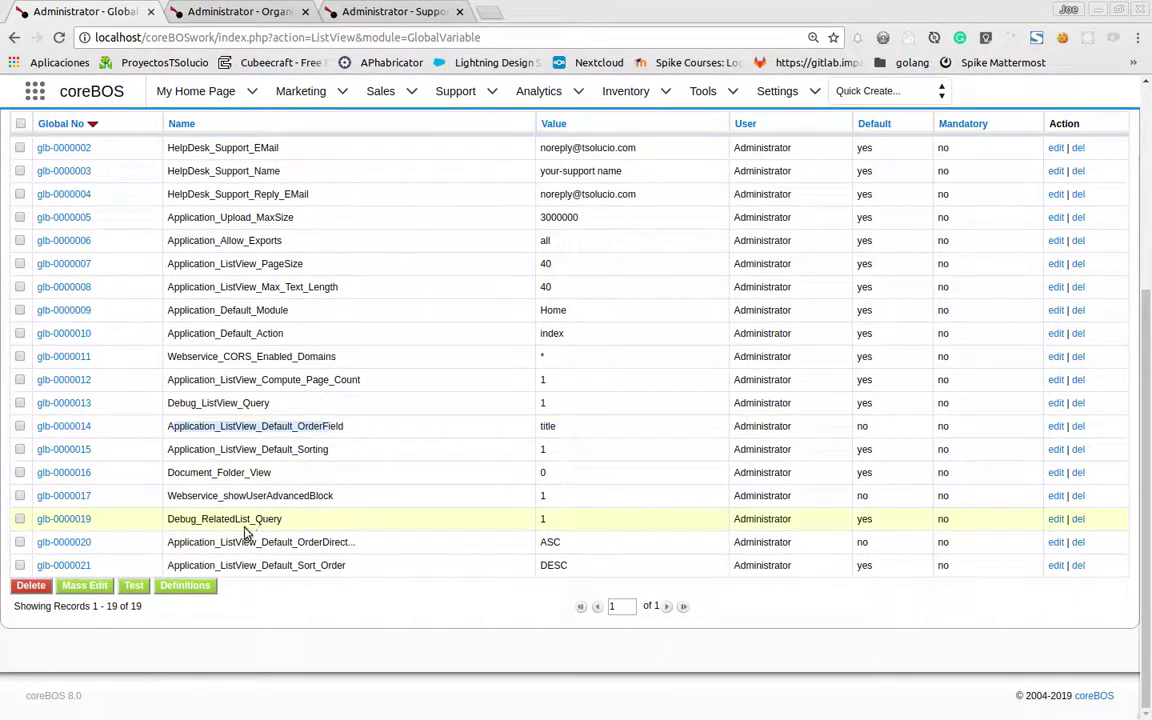
left_click_drag(212, 542, 342, 542)
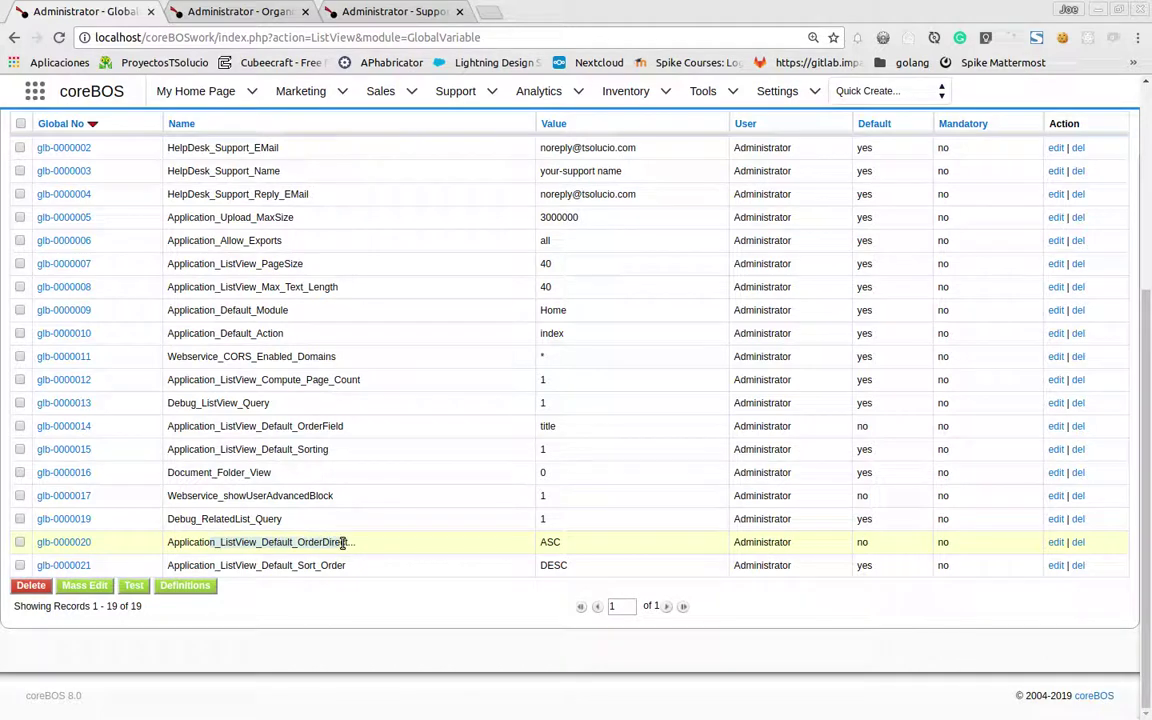
middle_click(50, 427)
left_click(72, 542)
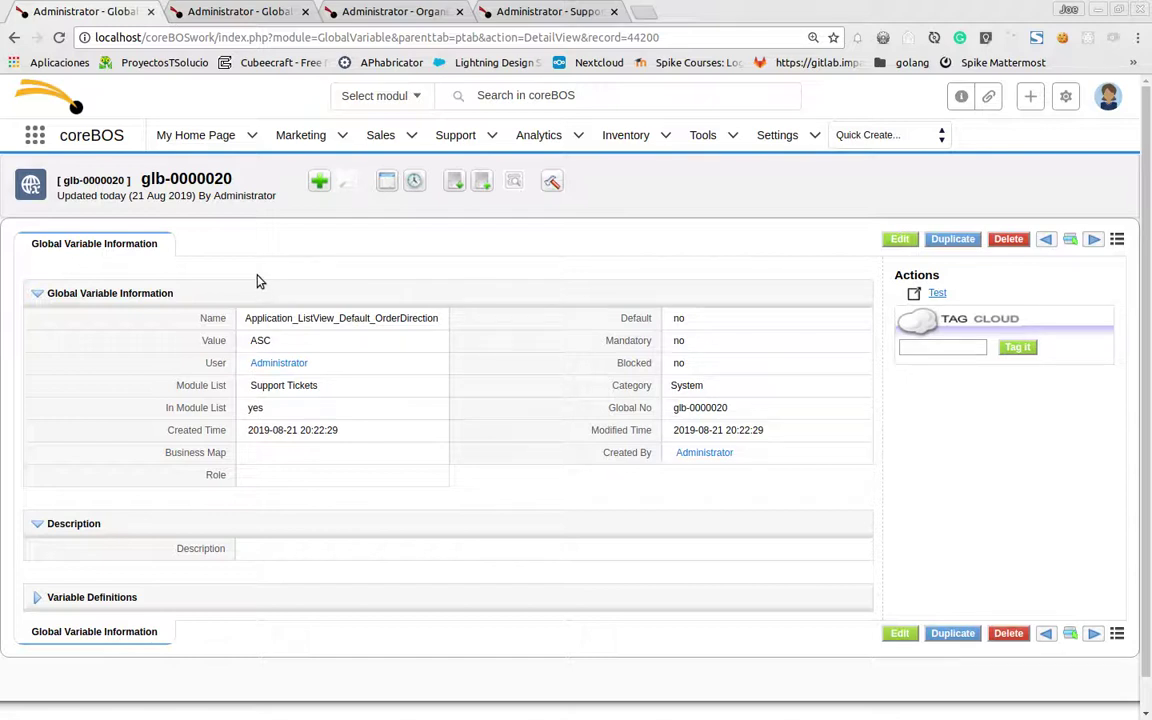
Step: Examine the value and module list of the Application_ListView_Default_OrderField record
key("ctrl+Tab")
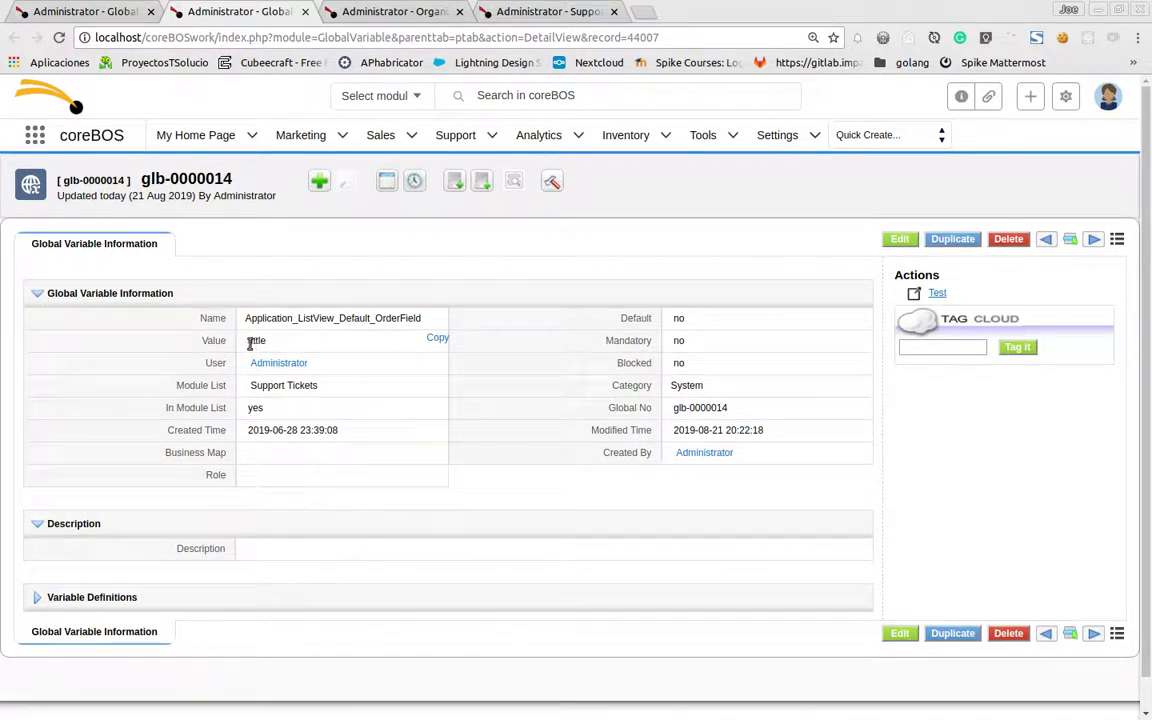
double_click(293, 388)
left_click(250, 450)
Step: Replace the Organizations list with the Support Tickets list and examine the ORDER BY clause of the displayed query
left_click(370, 11)
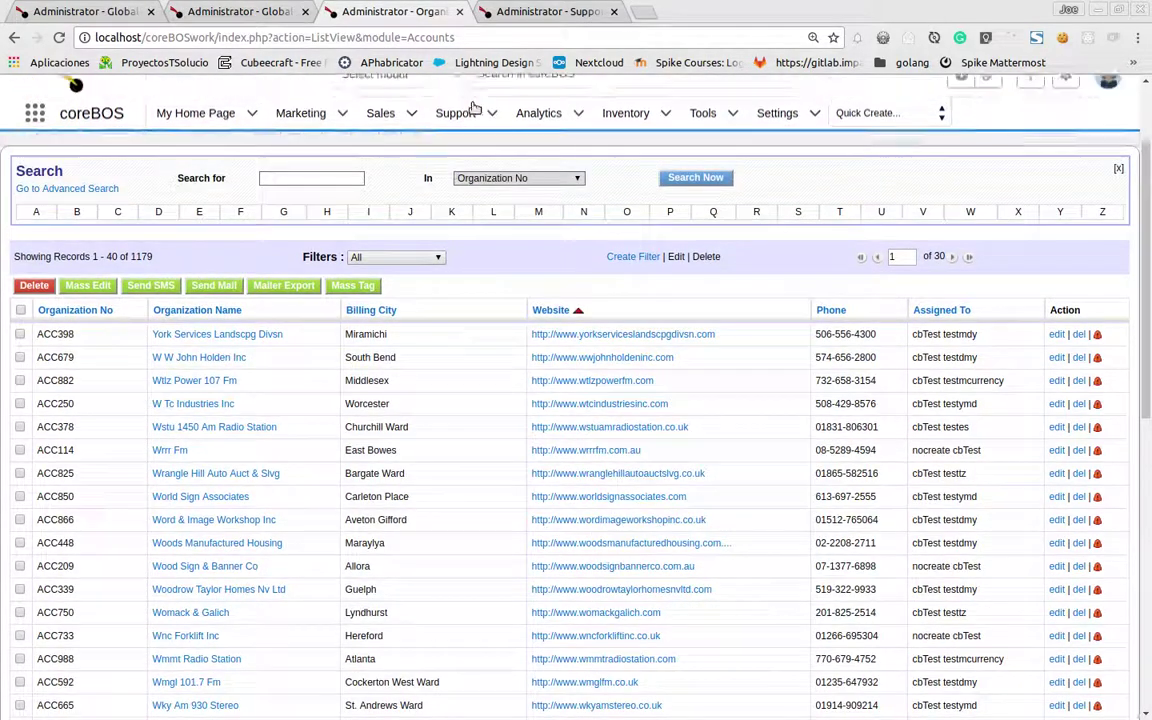
mouse_move(452, 135)
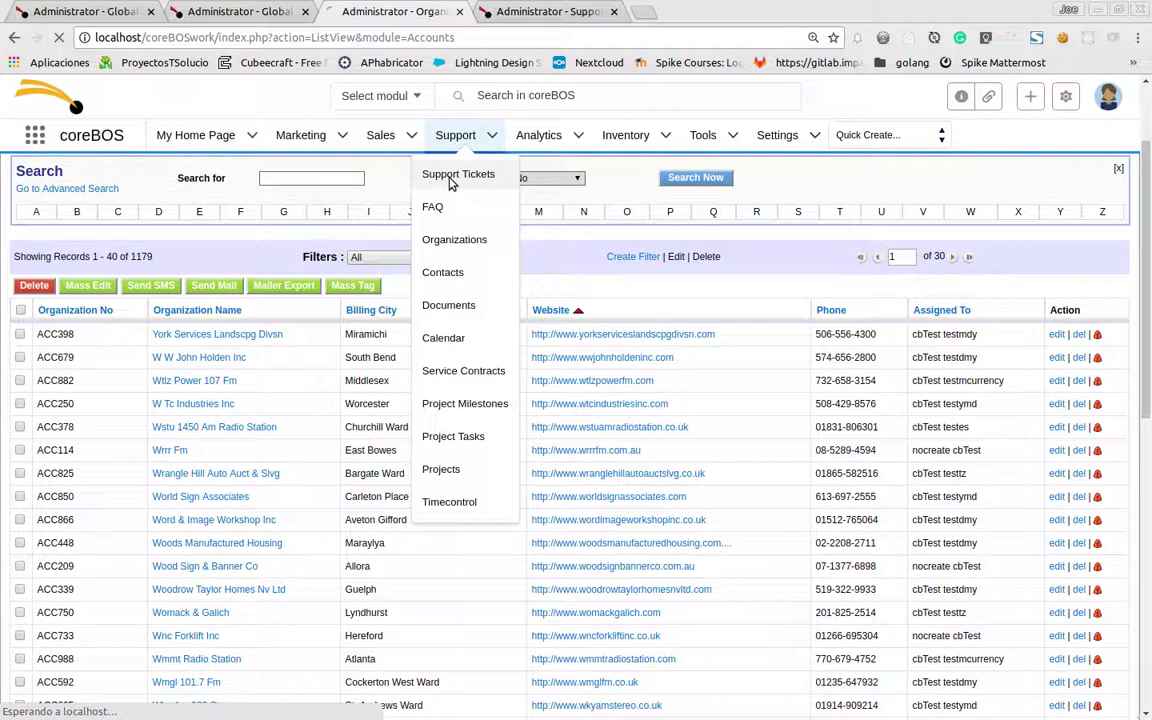
left_click(451, 179)
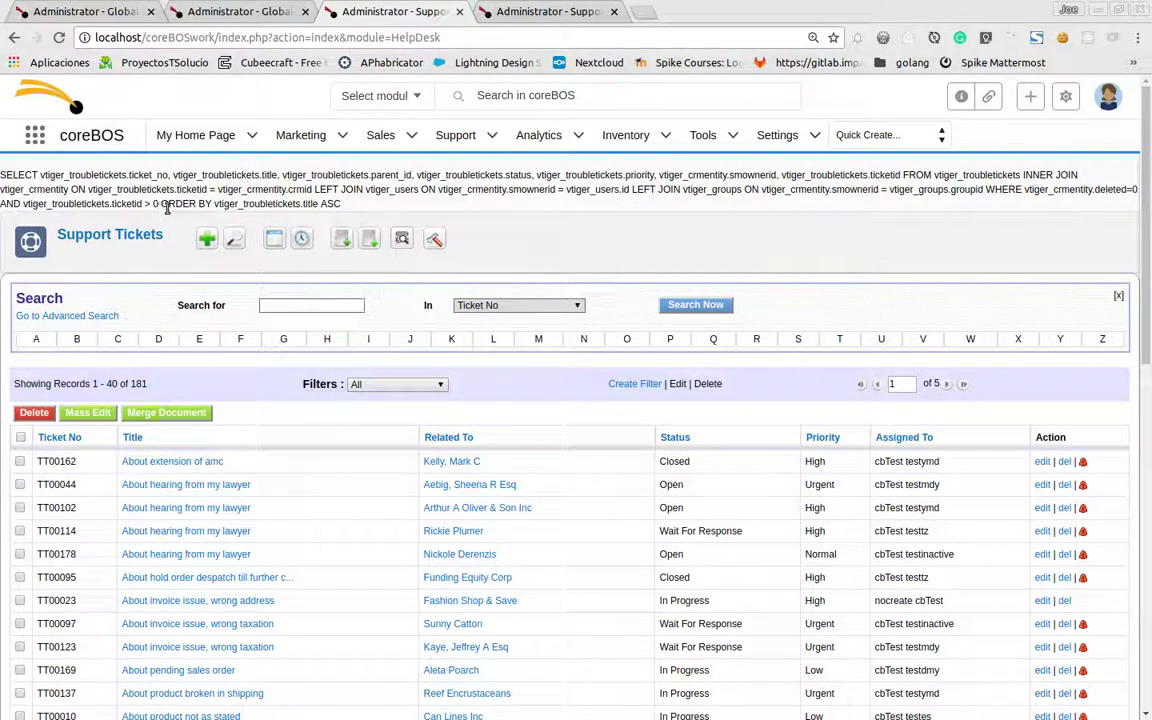
left_click_drag(162, 204, 340, 204)
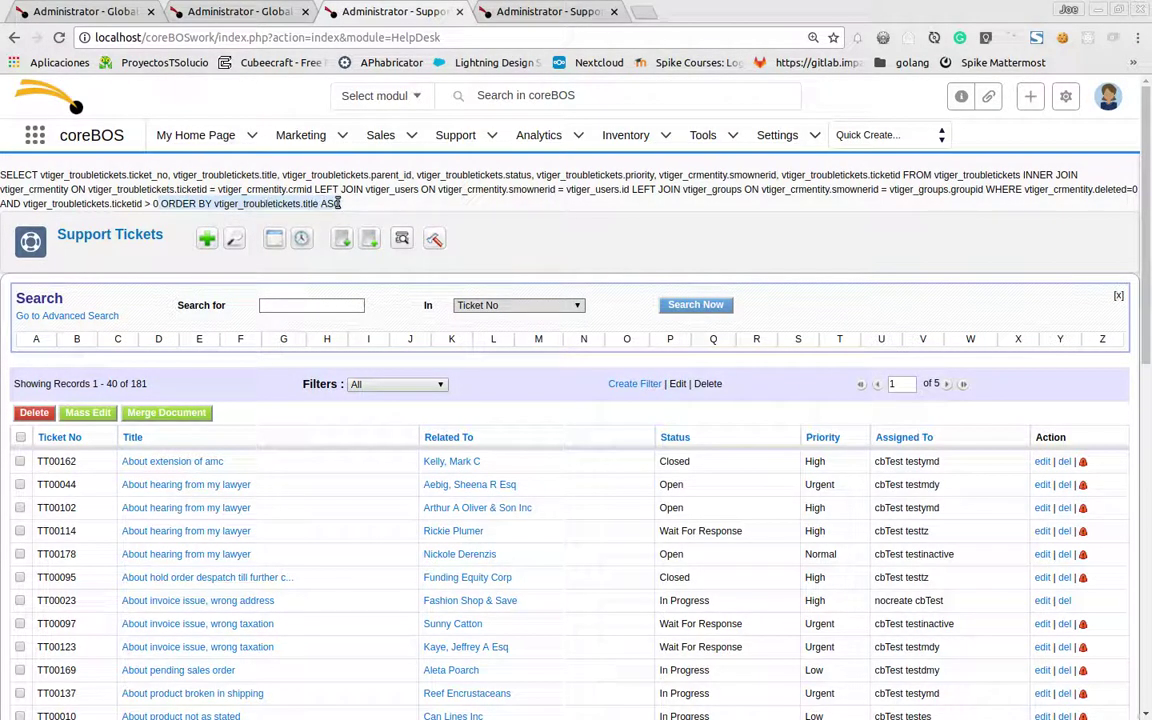
Step: Set the value of the Application_ListView_Default_OrderField variable to priority and save it
left_click(217, 9)
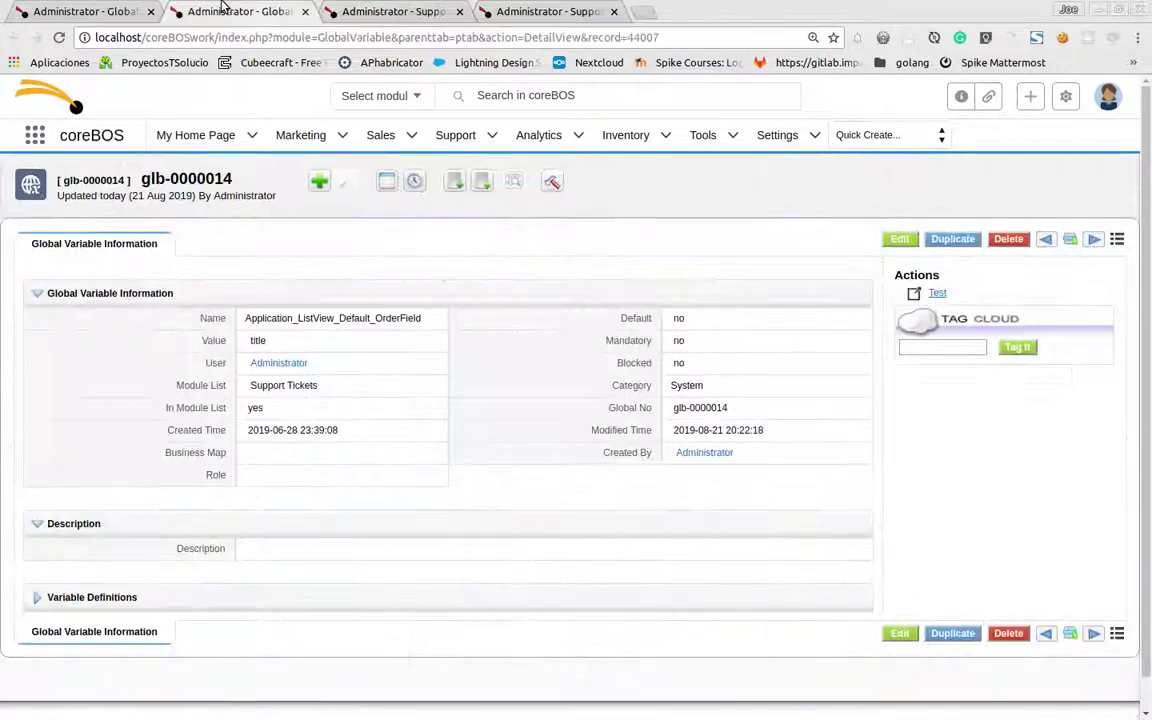
double_click(287, 340)
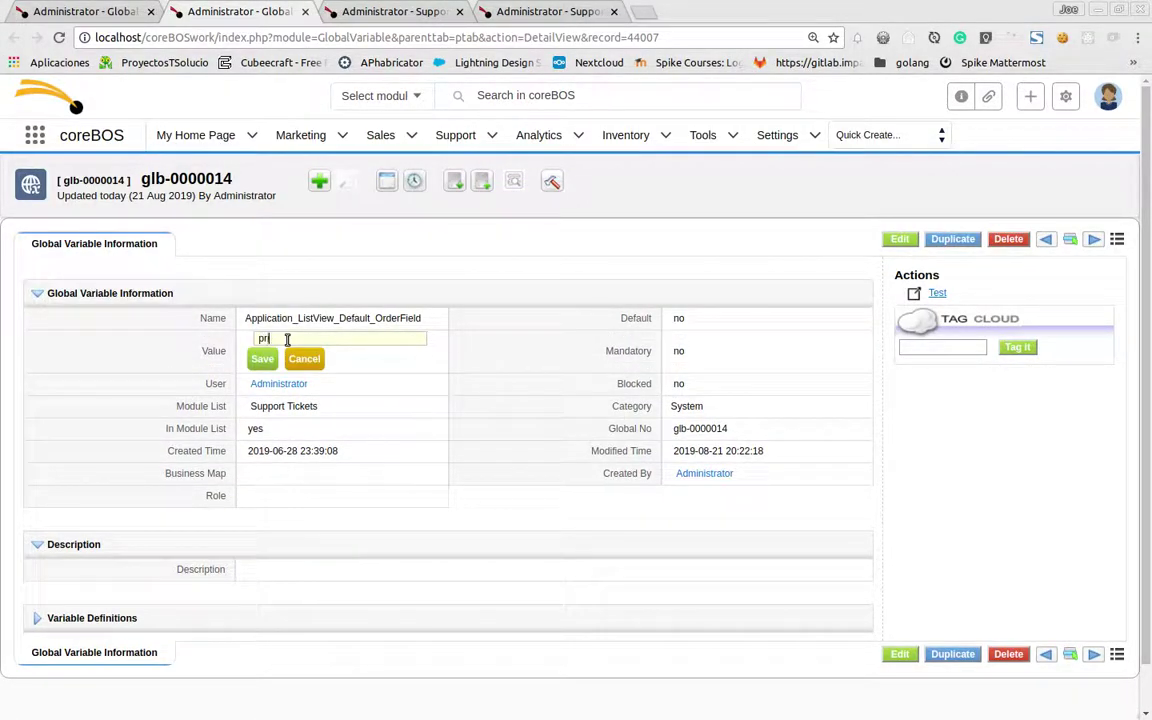
type("priority")
left_click(258, 360)
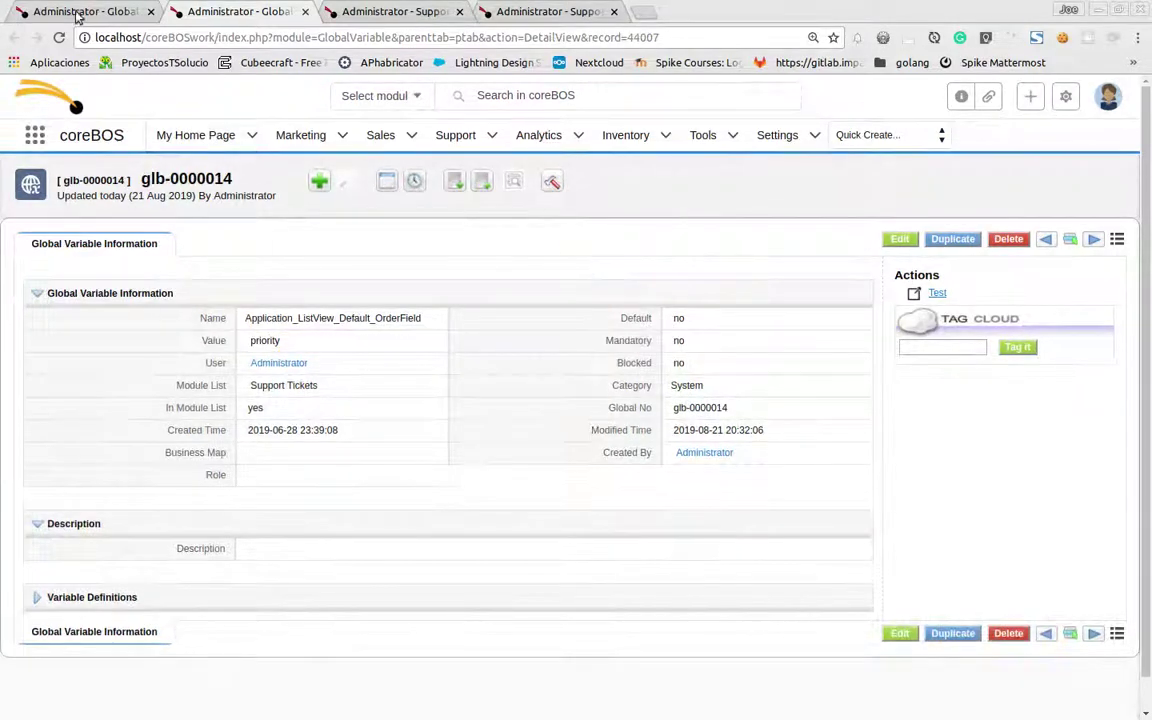
Step: Set the value of the Application_ListView_Default_OrderDirection variable to DESC and save it
left_click(55, 10)
double_click(298, 340)
left_click(298, 338)
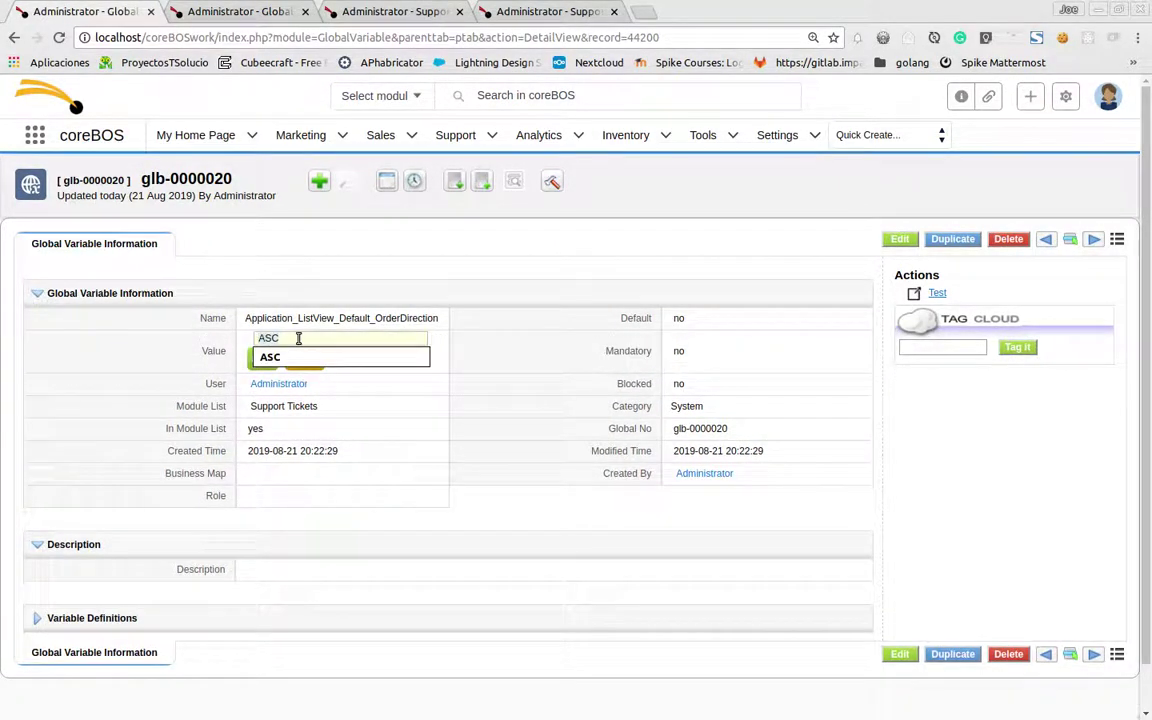
type("DE")
left_click(273, 357)
left_click(267, 352)
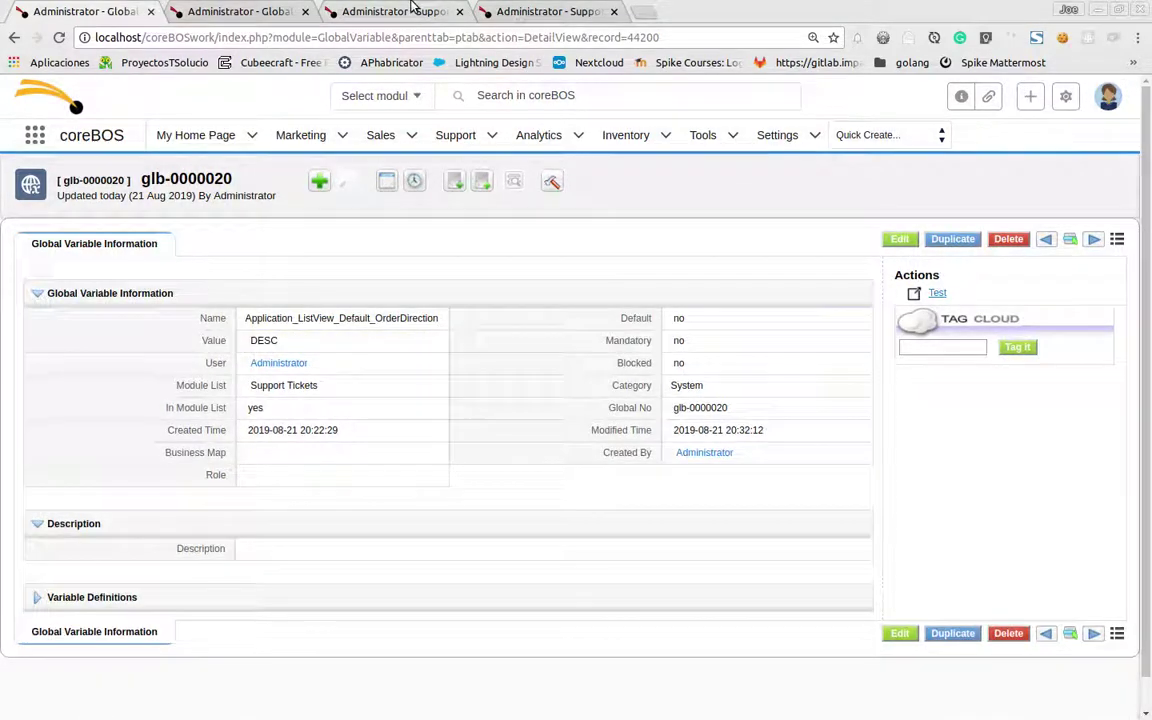
Step: Reload the Support Tickets list by way of Contacts and compare its query's ORDER BY clause with the default order field and direction variables
left_click(413, 11)
left_click(104, 242)
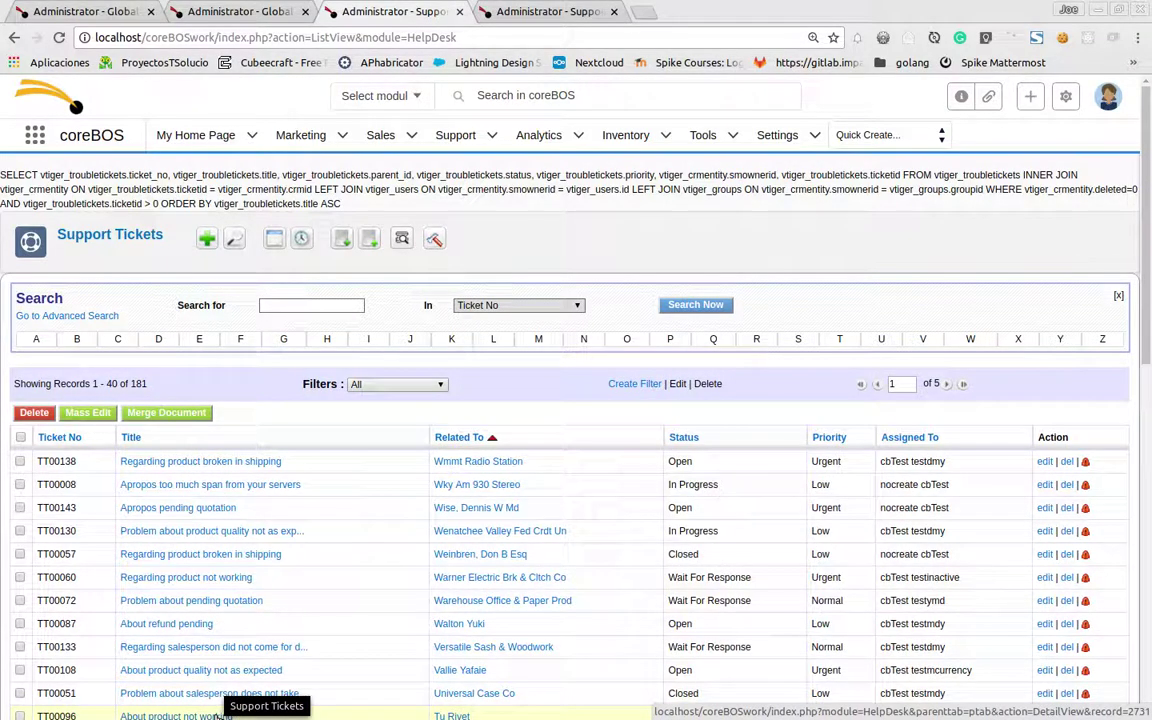
mouse_move(462, 140)
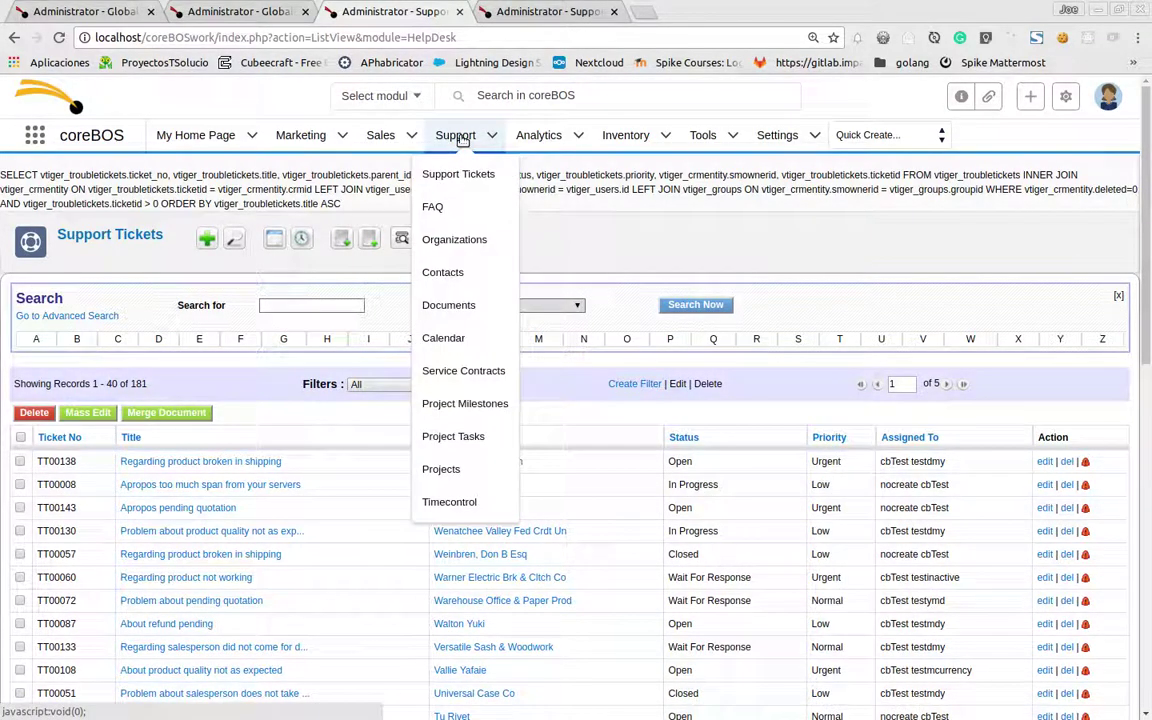
left_click(445, 272)
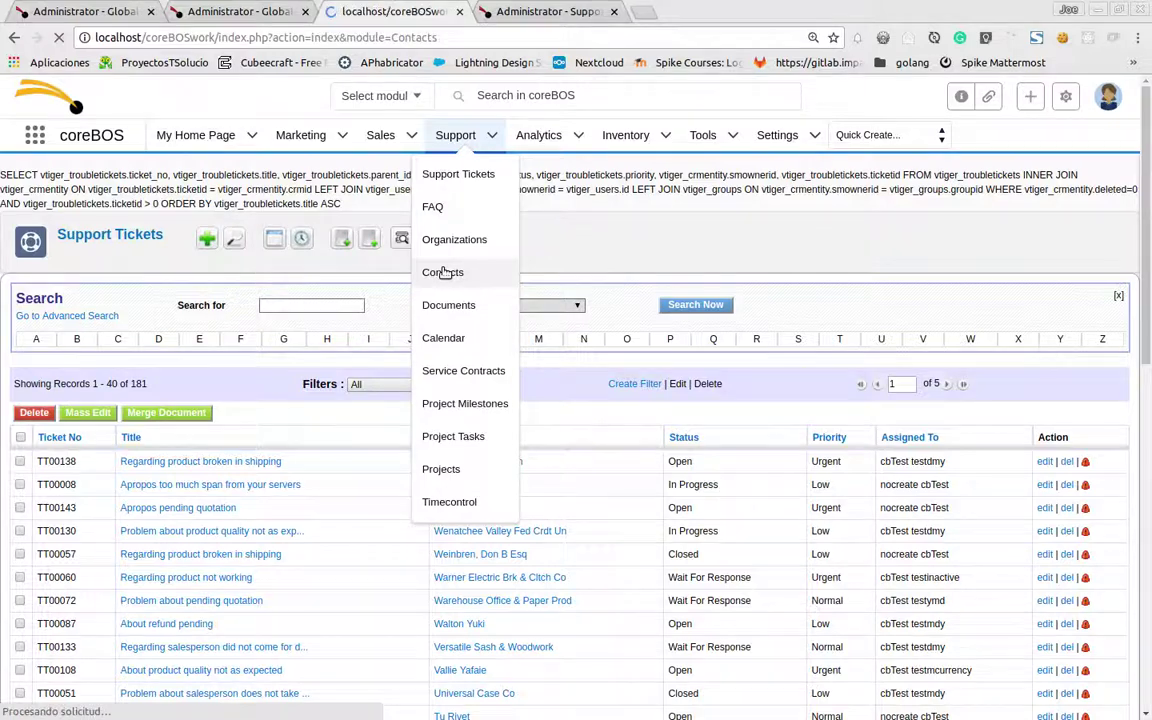
mouse_move(455, 140)
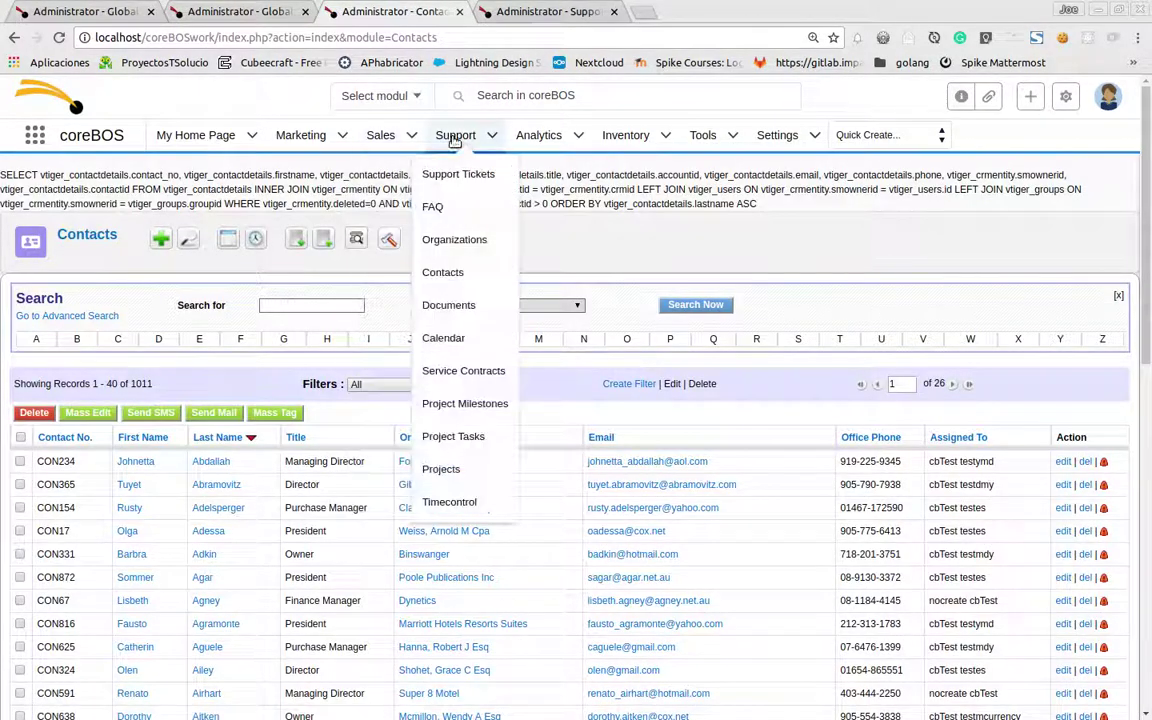
left_click(453, 174)
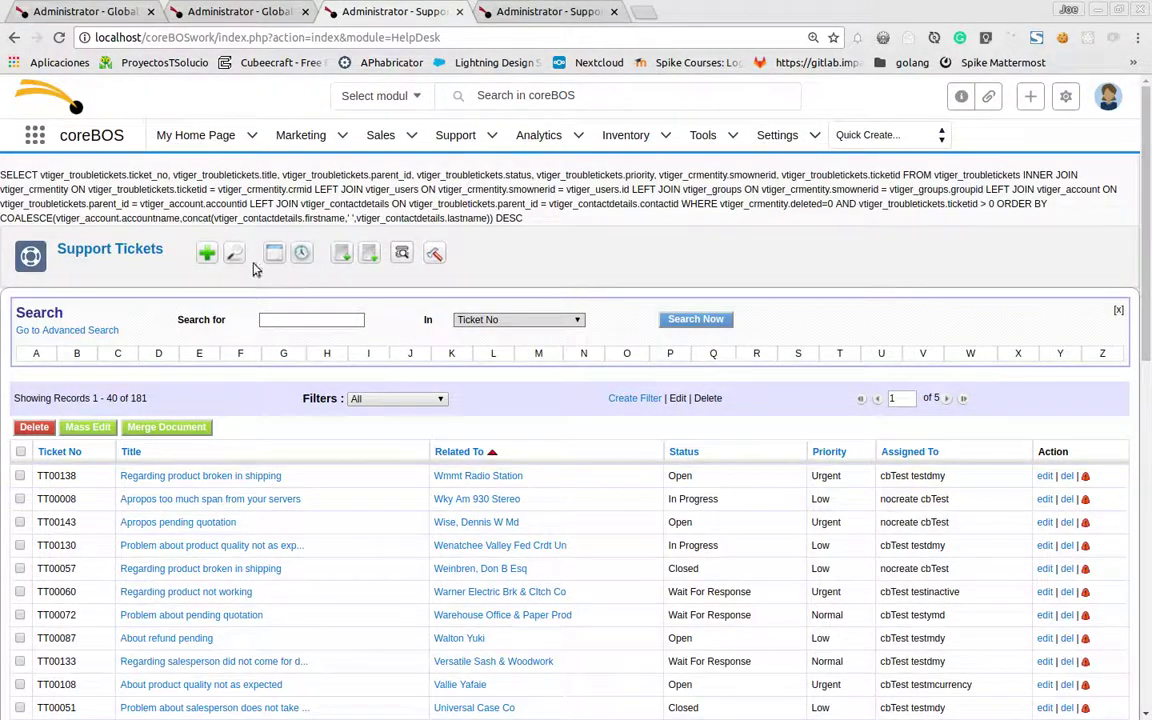
left_click_drag(4, 218, 541, 225)
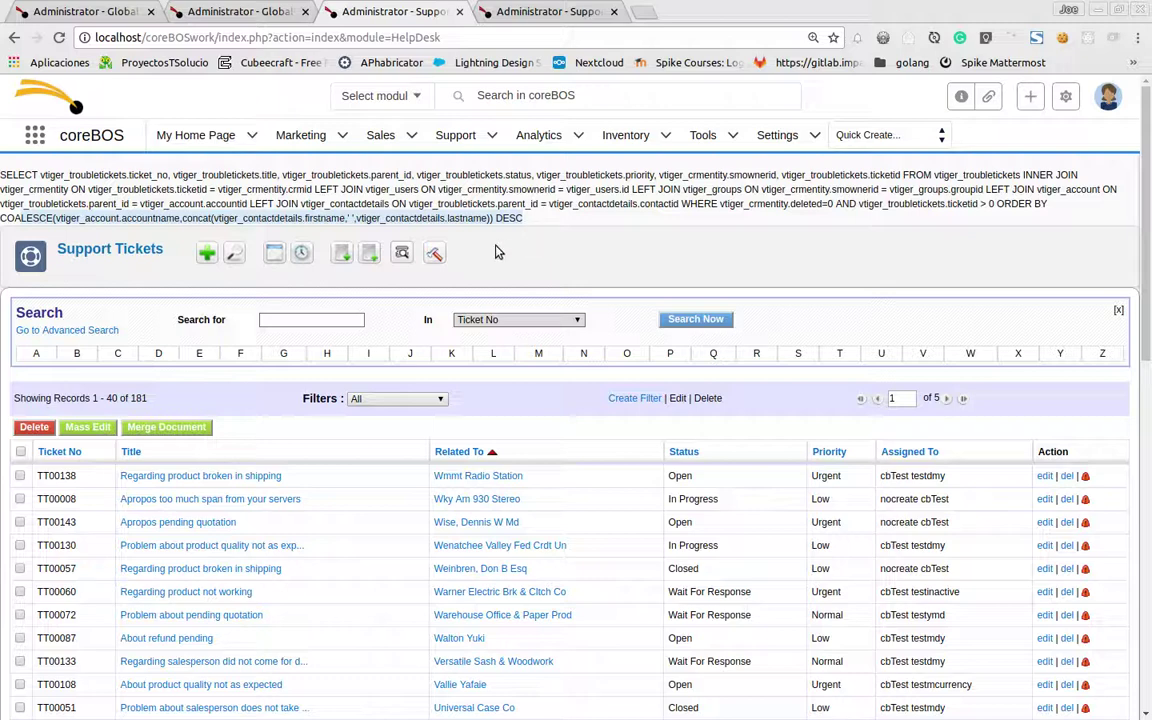
left_click(228, 11)
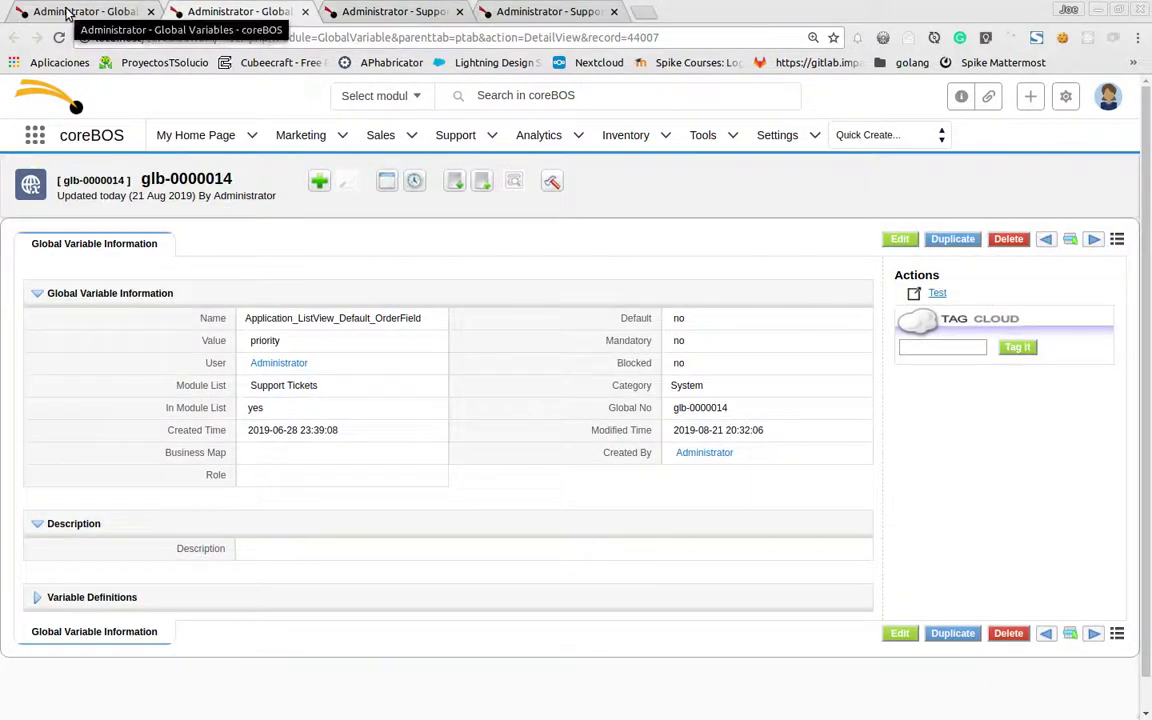
left_click(66, 12)
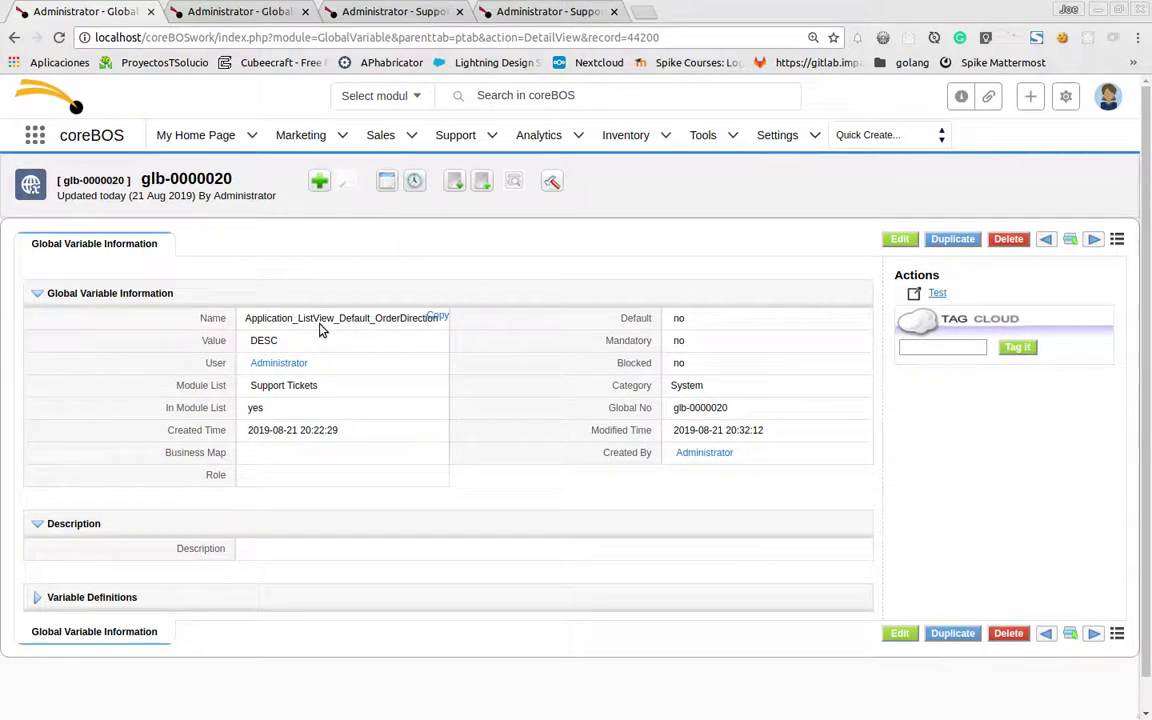
Step: Sign out and sign back in with the saved administrator user name and password
mouse_move(1105, 97)
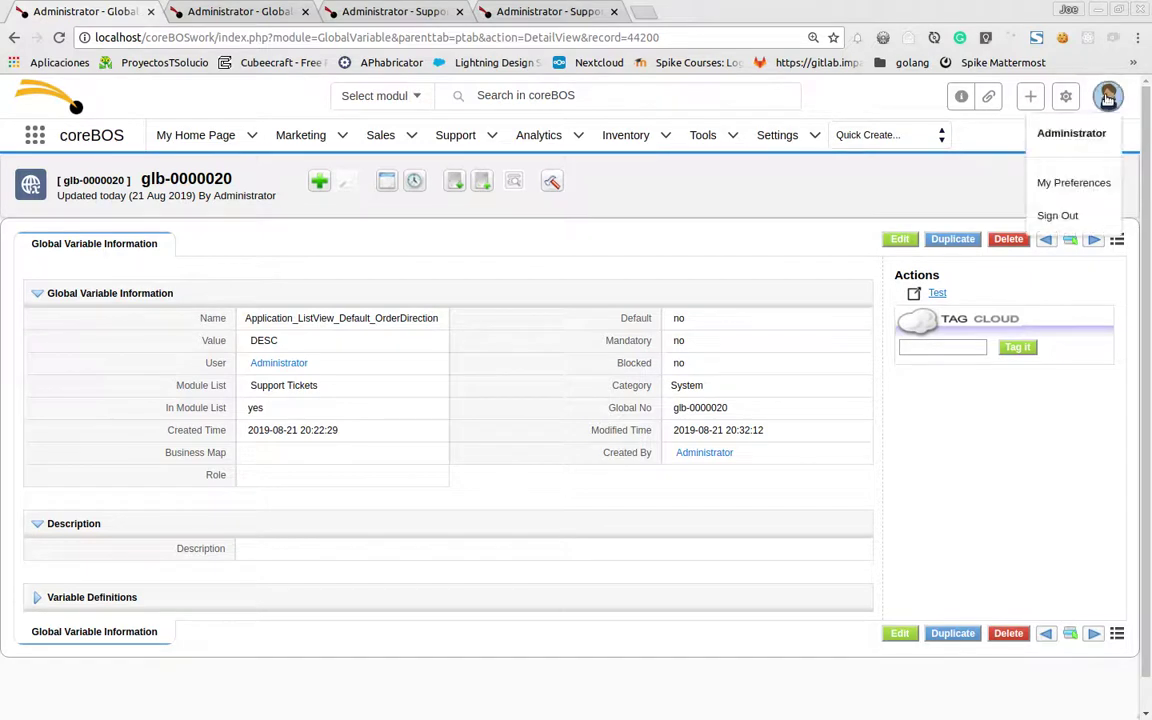
left_click(1060, 218)
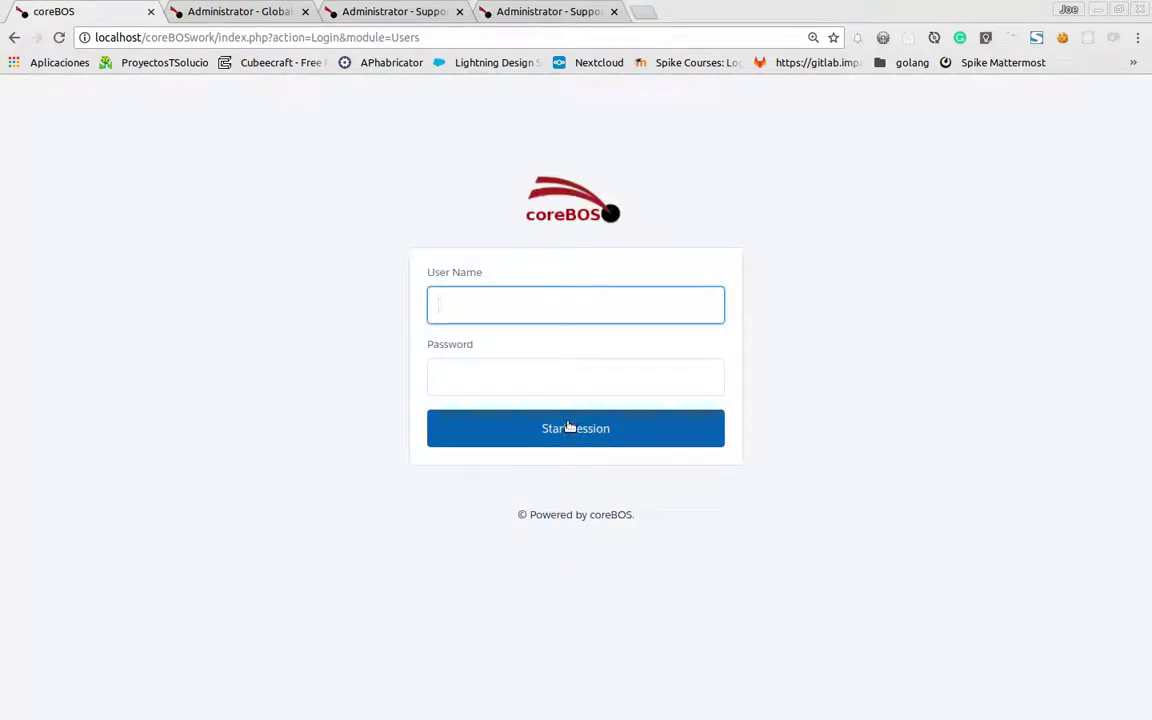
left_click(568, 428)
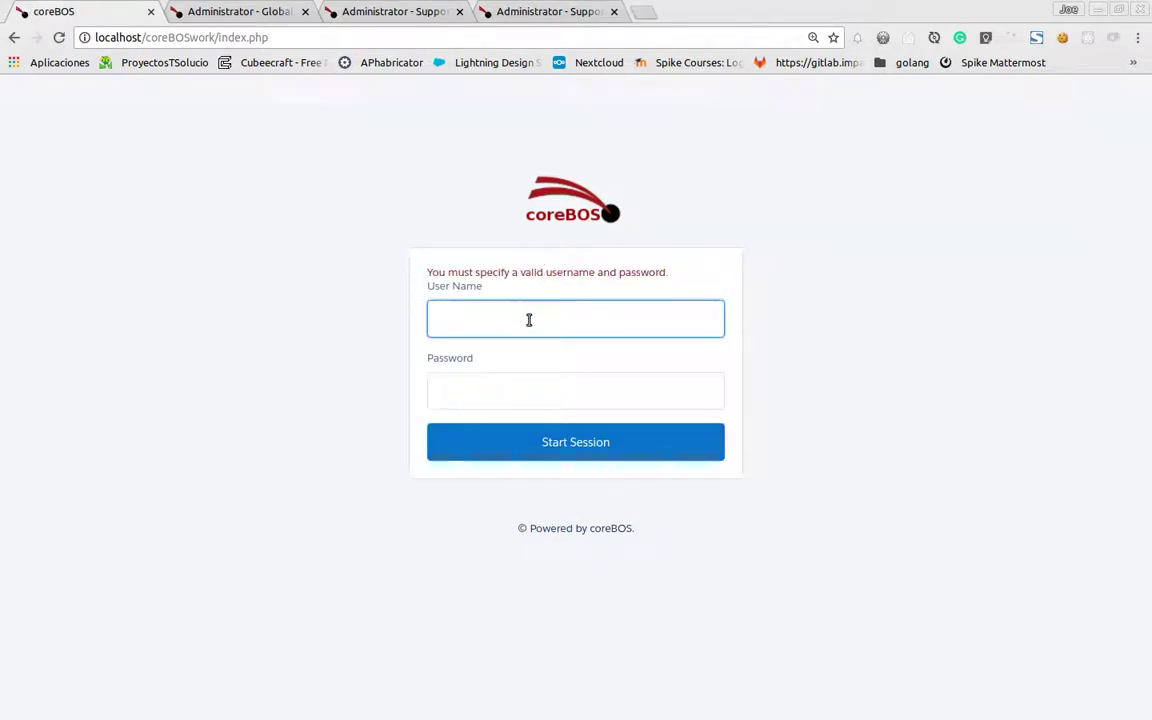
left_click(529, 321)
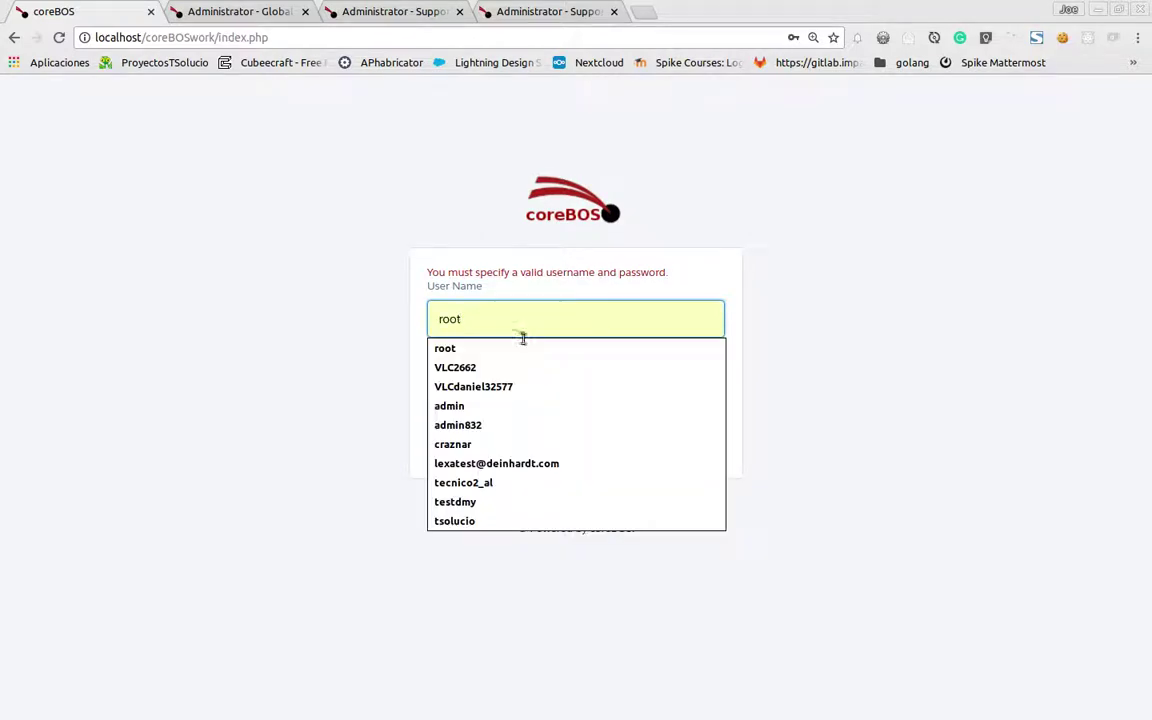
left_click(503, 408)
left_click(553, 443)
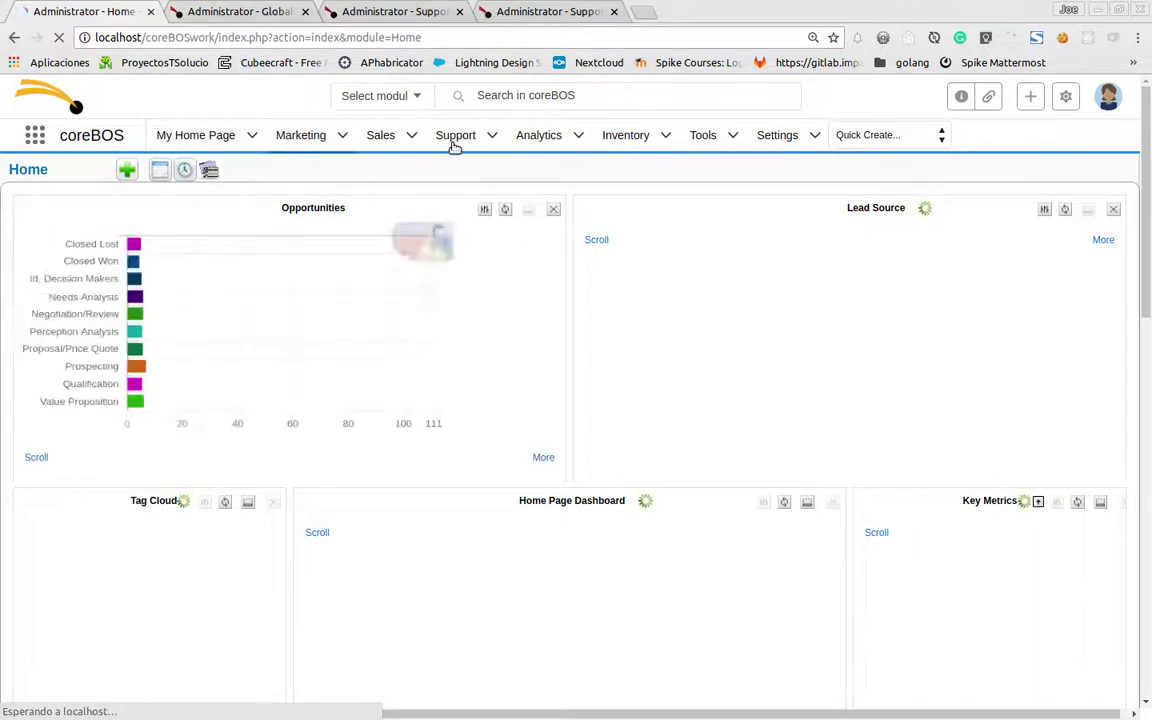
Step: Examine the query's ORDER BY clause in the Support Tickets list and in the related Support Tickets of the Chemex Labs Ltd organization
mouse_move(455, 147)
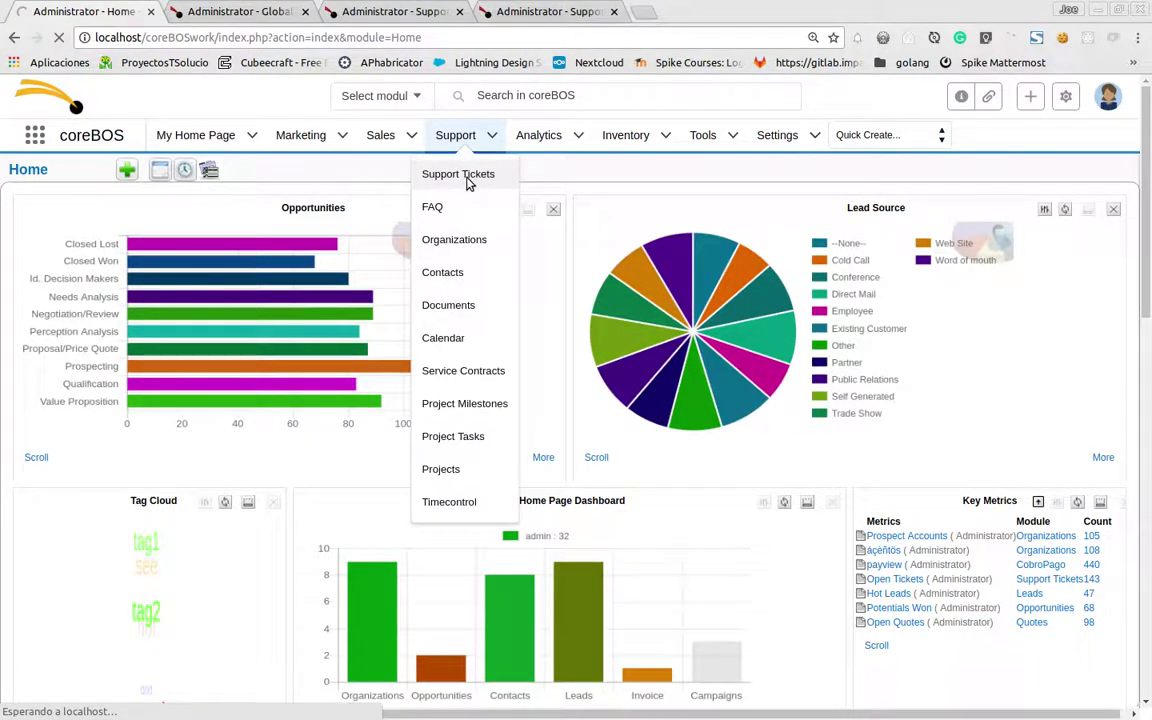
left_click(468, 182)
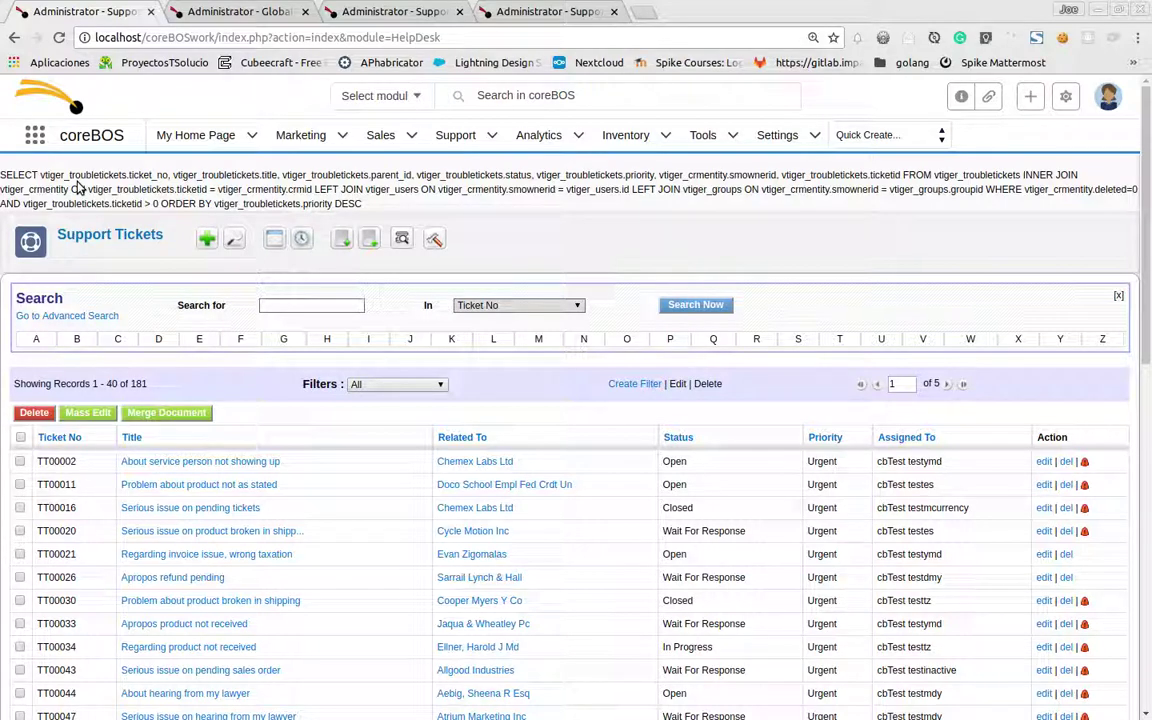
left_click(487, 463)
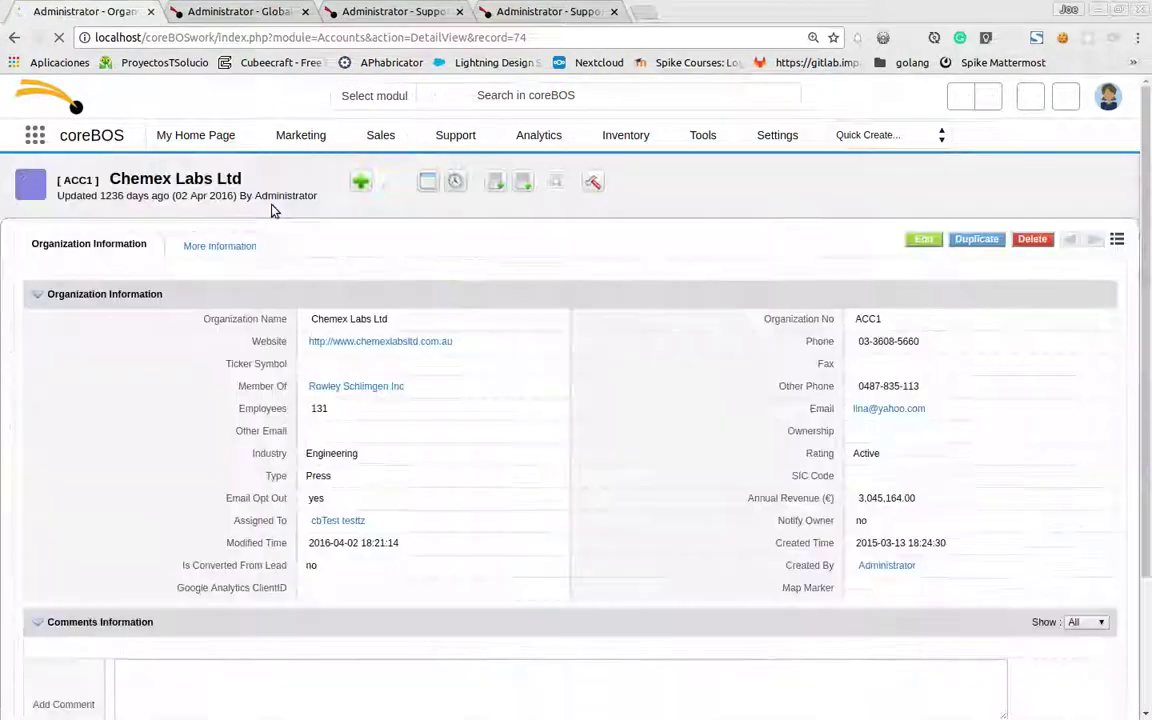
mouse_move(218, 247)
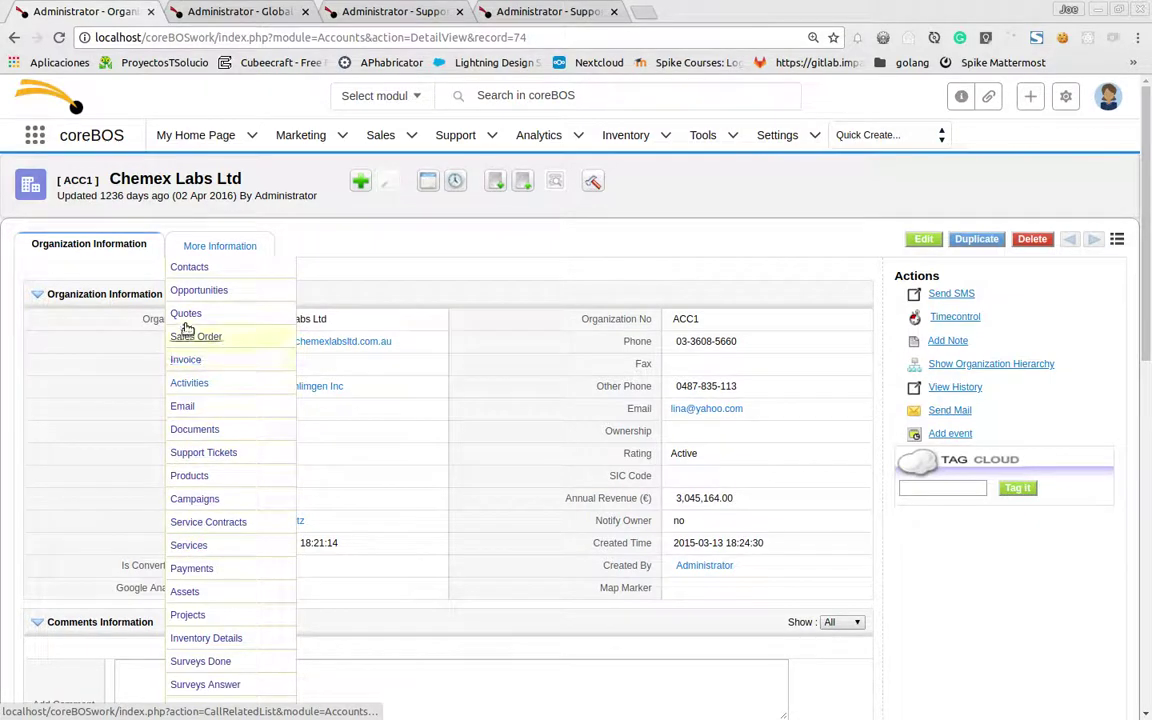
left_click(196, 455)
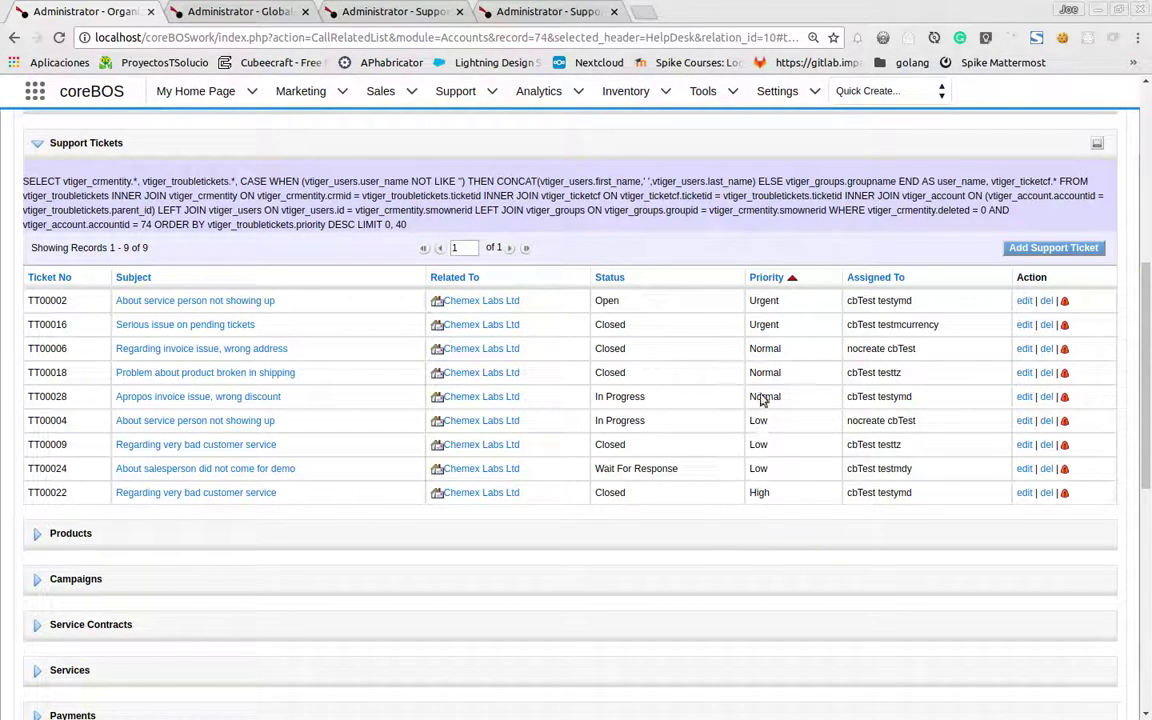
scroll(406, 311, "up", 2)
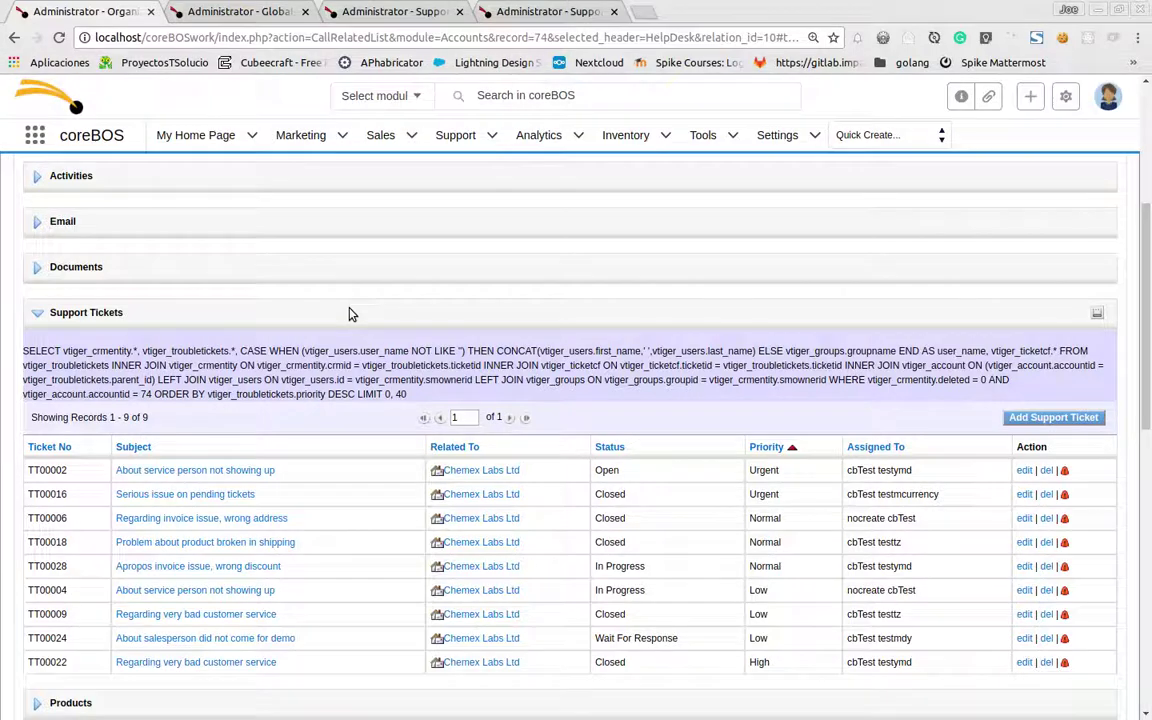